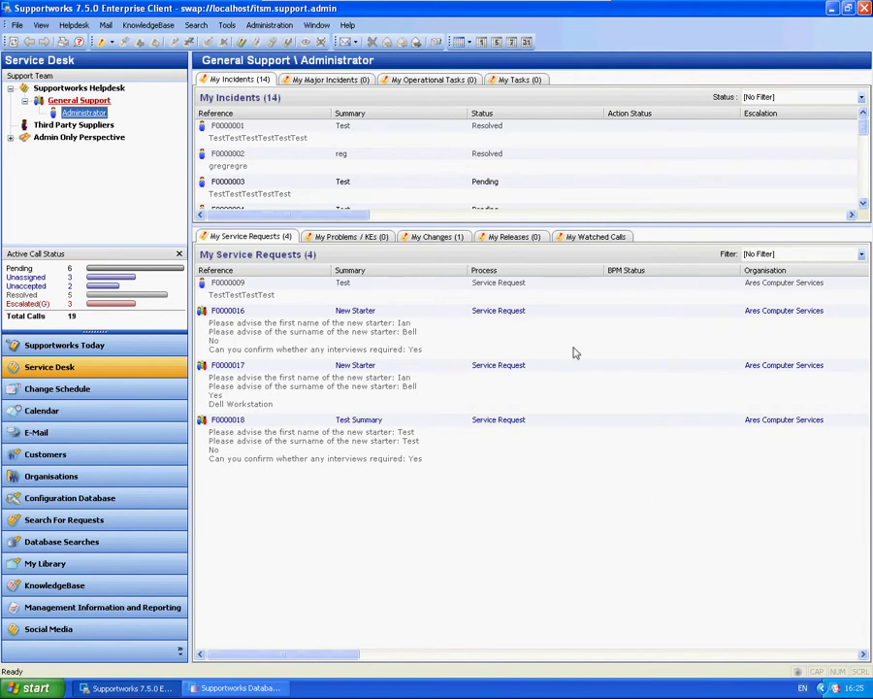
Add a new customer survey named Testing Survey and change its URL server to localhost
left_click(269, 25)
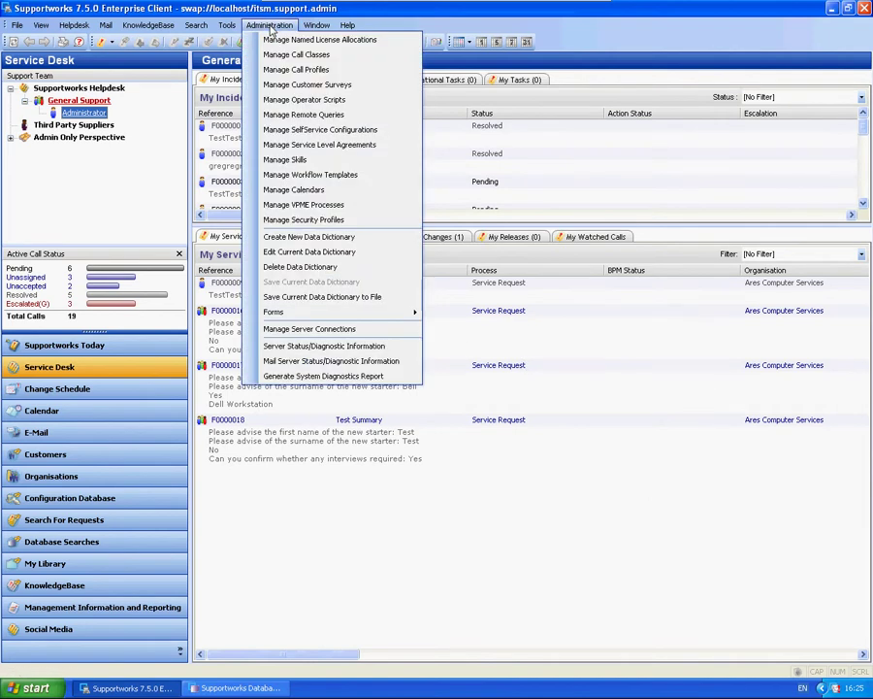
left_click(367, 91)
left_click_drag(354, 200, 355, 152)
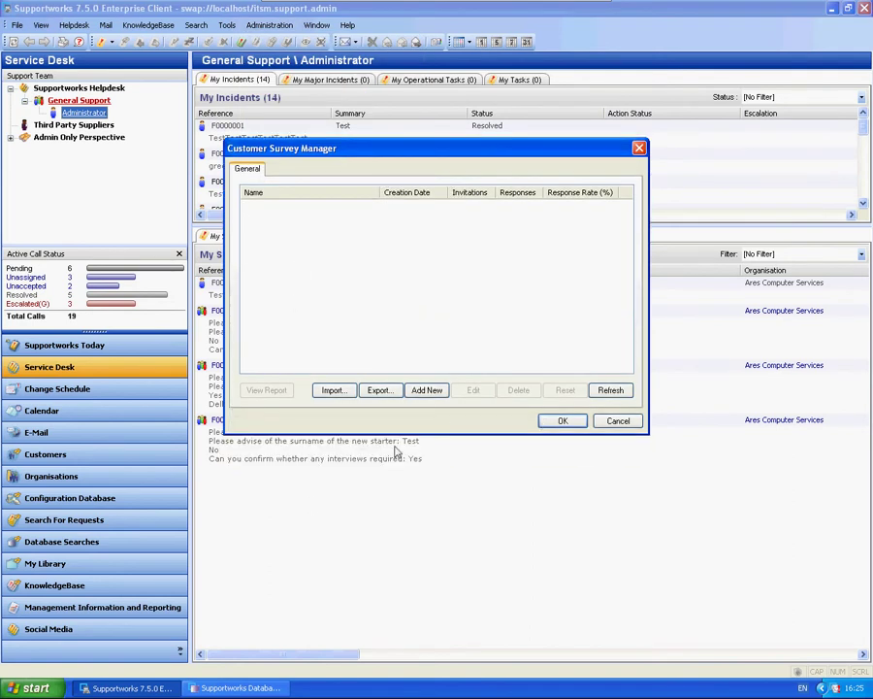
left_click(427, 389)
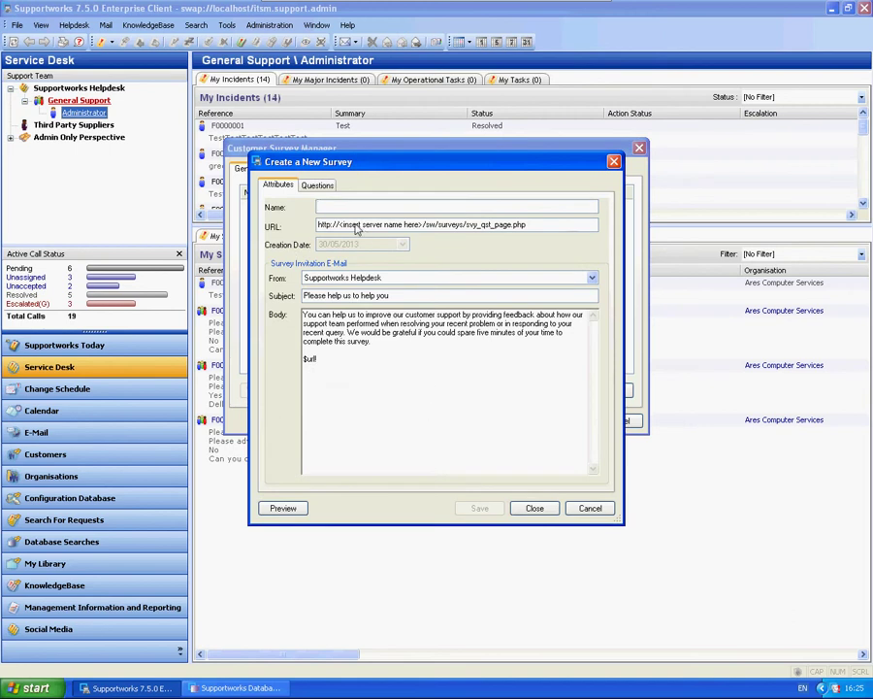
type("Testing Survey")
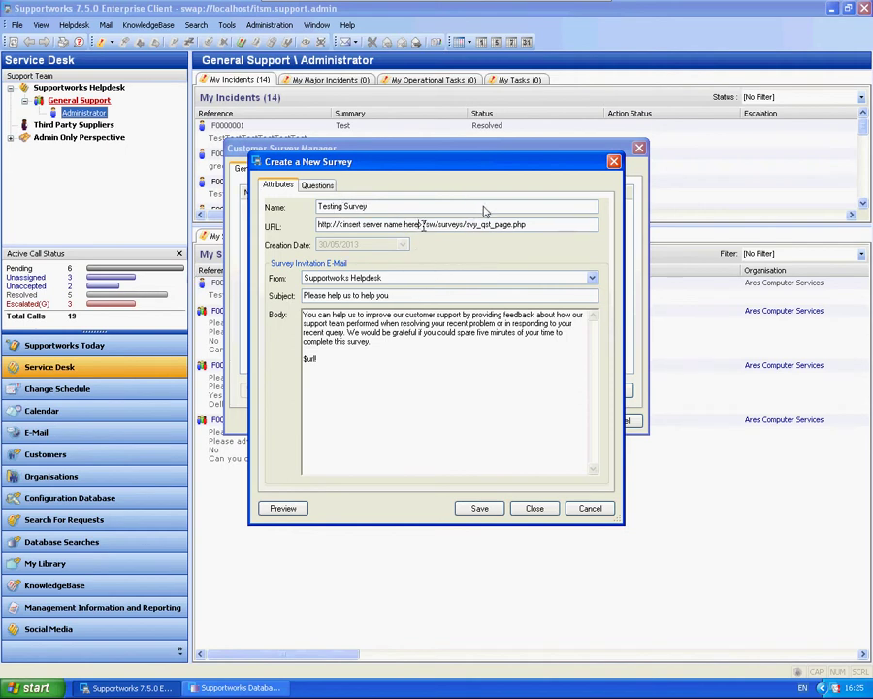
left_click_drag(423, 224, 243, 160)
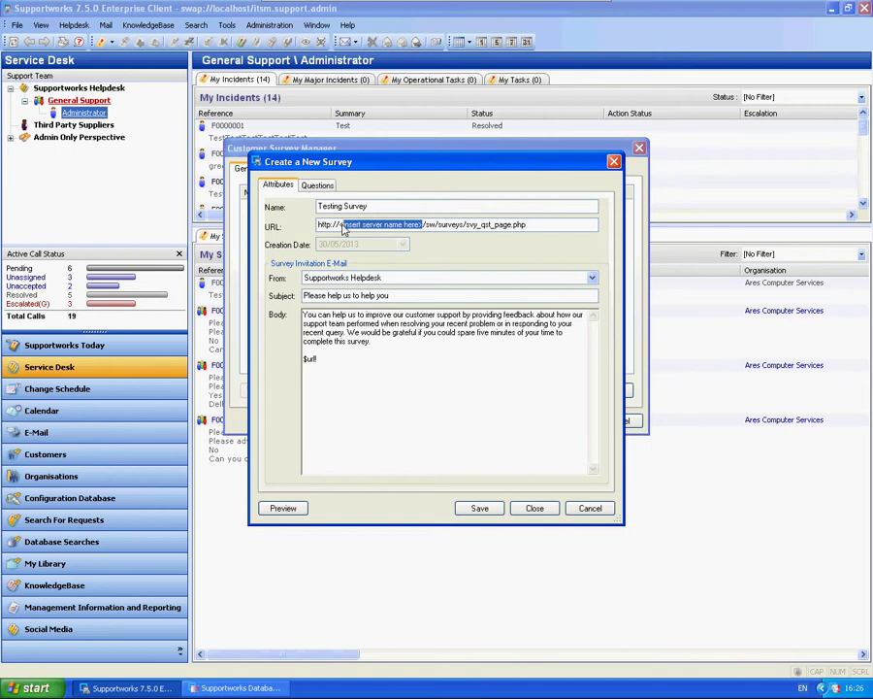
type("localhost")
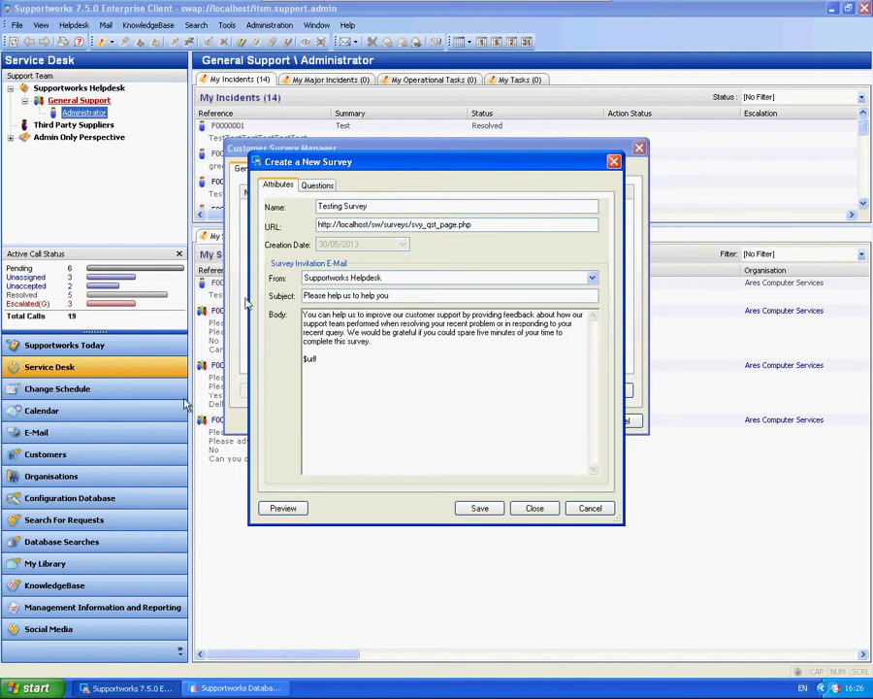
Review the invitation e-mail body and its $url placeholder
left_click_drag(386, 347, 292, 316)
left_click(378, 393)
key("ctrl+a")
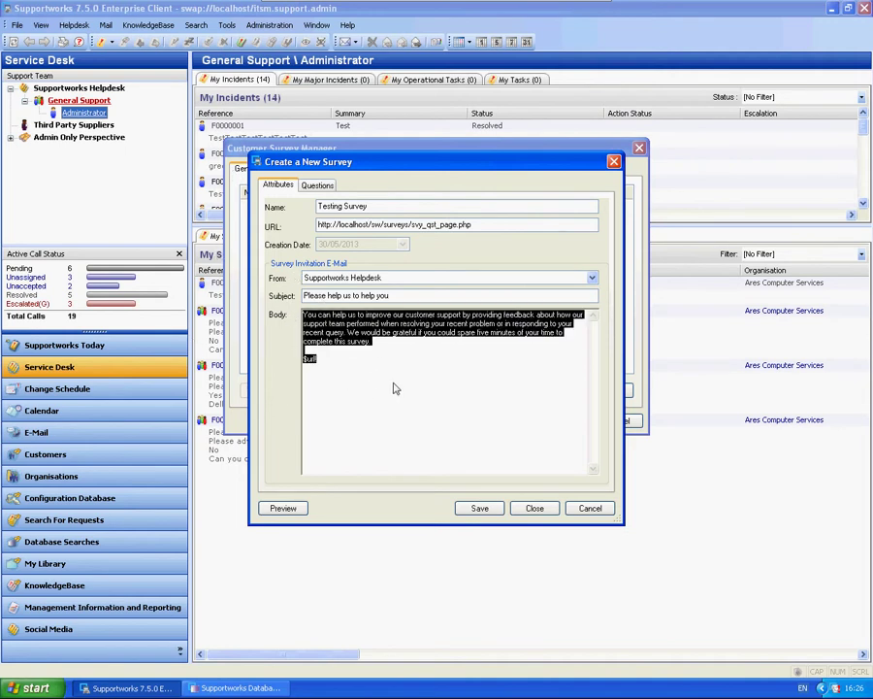
left_click(394, 389)
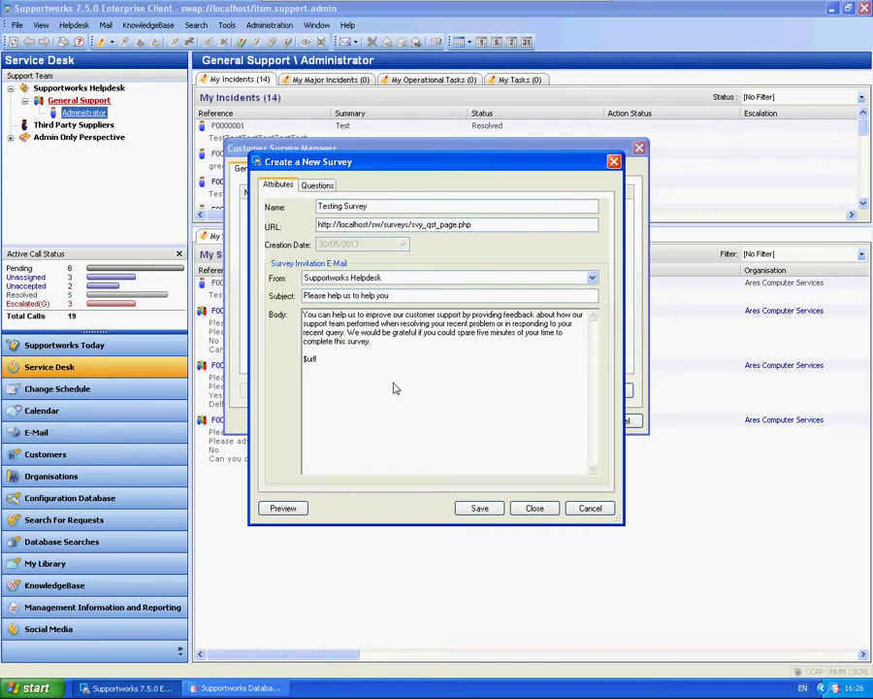
double_click(310, 359)
left_click(339, 367)
left_click_drag(340, 367, 289, 367)
left_click(341, 366)
On the Questions tab, select the Information Entry > Text Input > Single-Line template
left_click(315, 185)
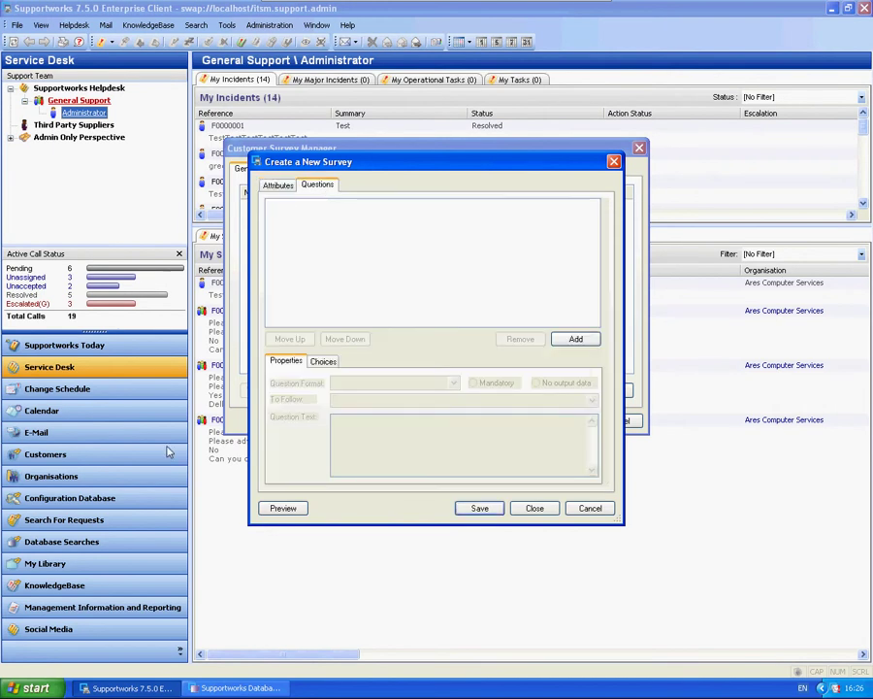
left_click(577, 339)
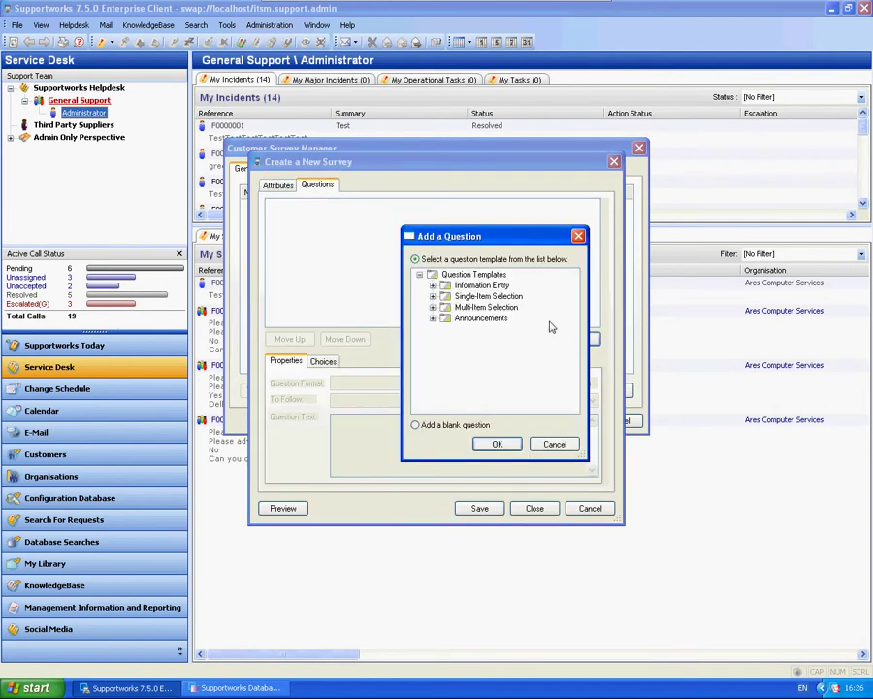
left_click(433, 285)
left_click(445, 296)
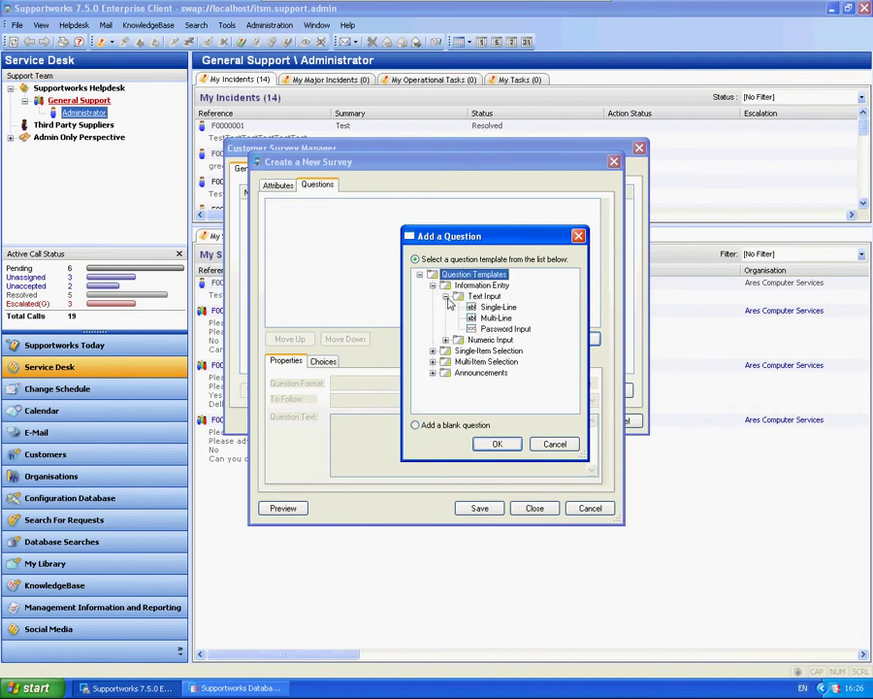
left_click(498, 308)
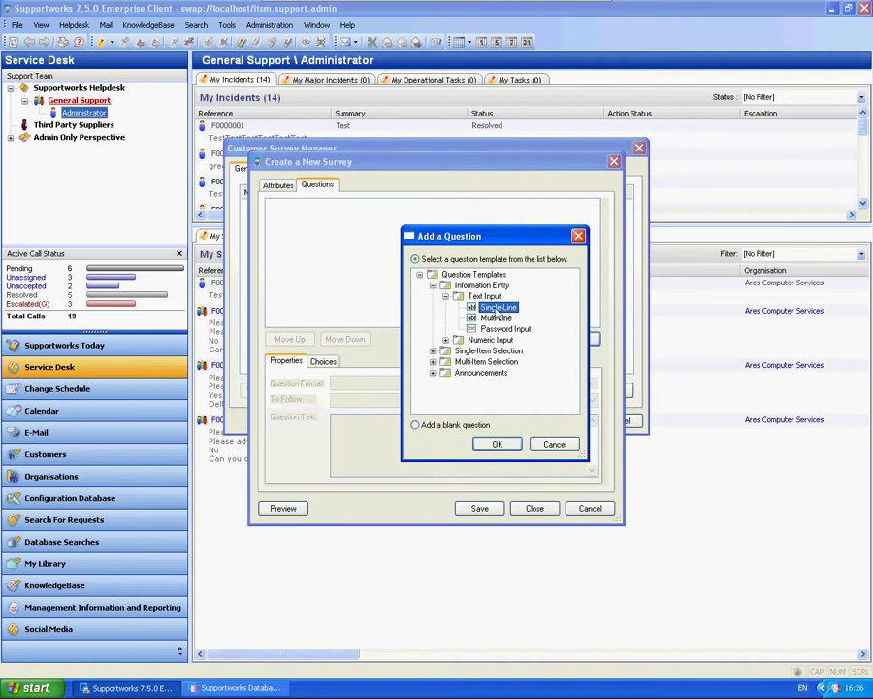
Browse the Multi-Line, Drop-Down List and Tabular List question templates
left_click(433, 286)
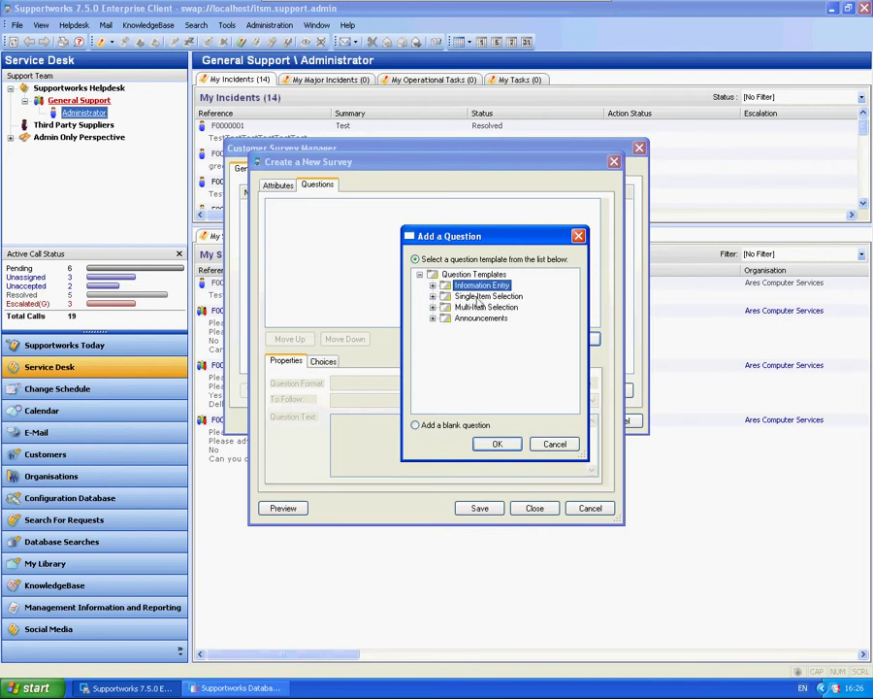
left_click(433, 287)
left_click(491, 318)
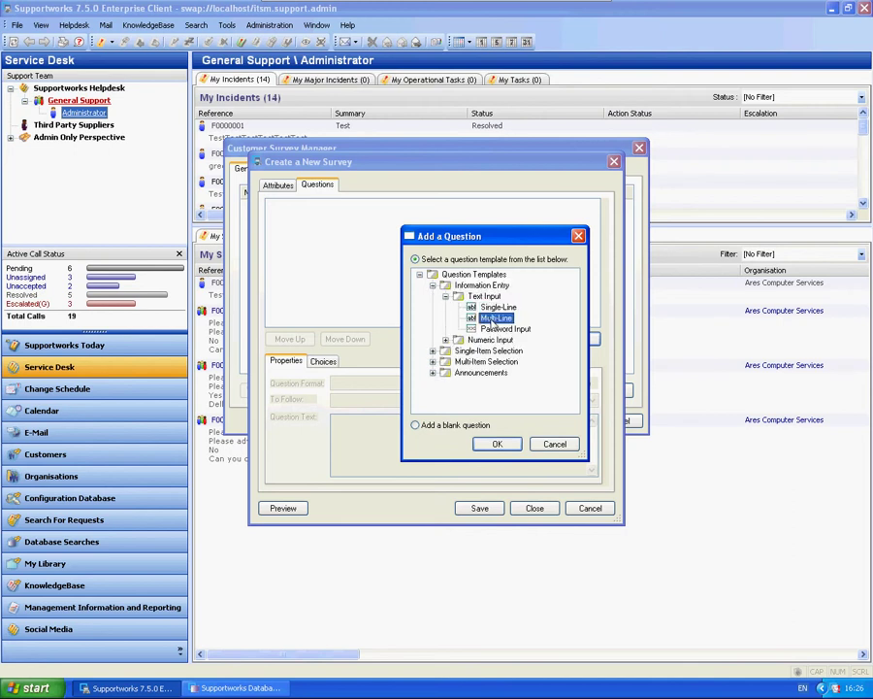
left_click(433, 286)
left_click(433, 296)
left_click(476, 306)
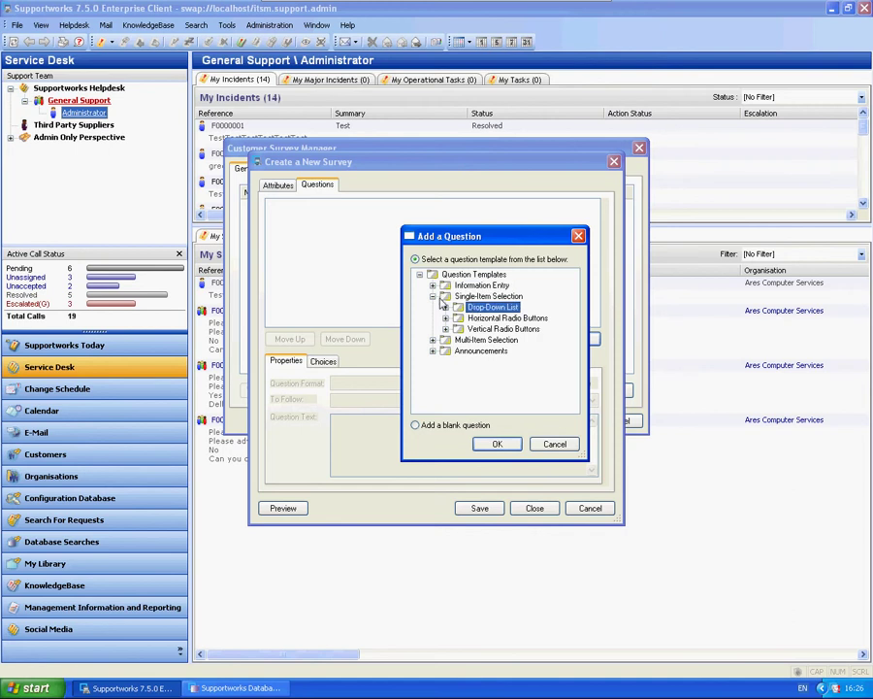
left_click(433, 296)
left_click(433, 307)
left_click(445, 318)
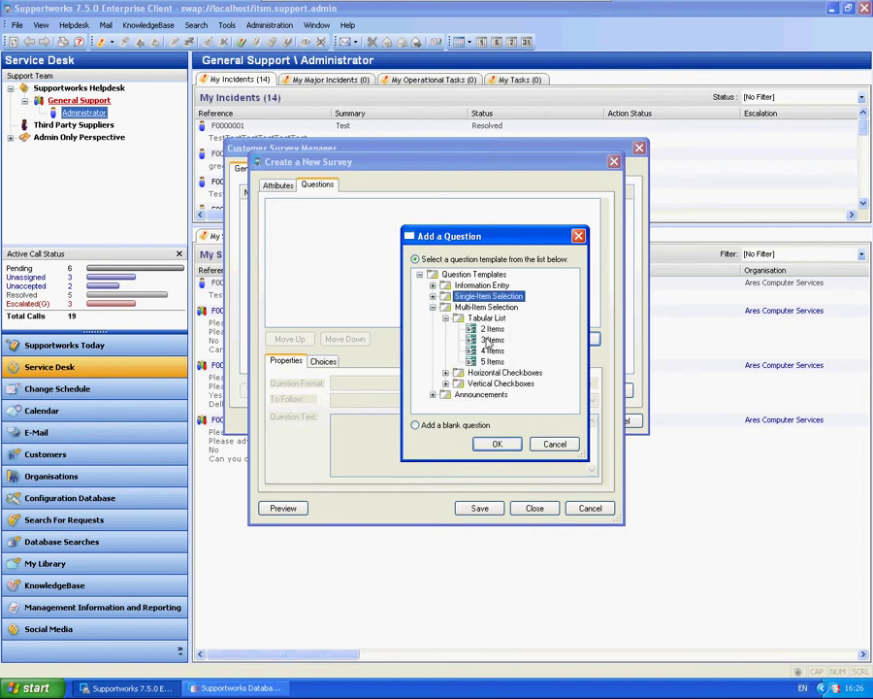
left_click(433, 307)
Reselect the Single-Line text template and add it as the first question
left_click(433, 319)
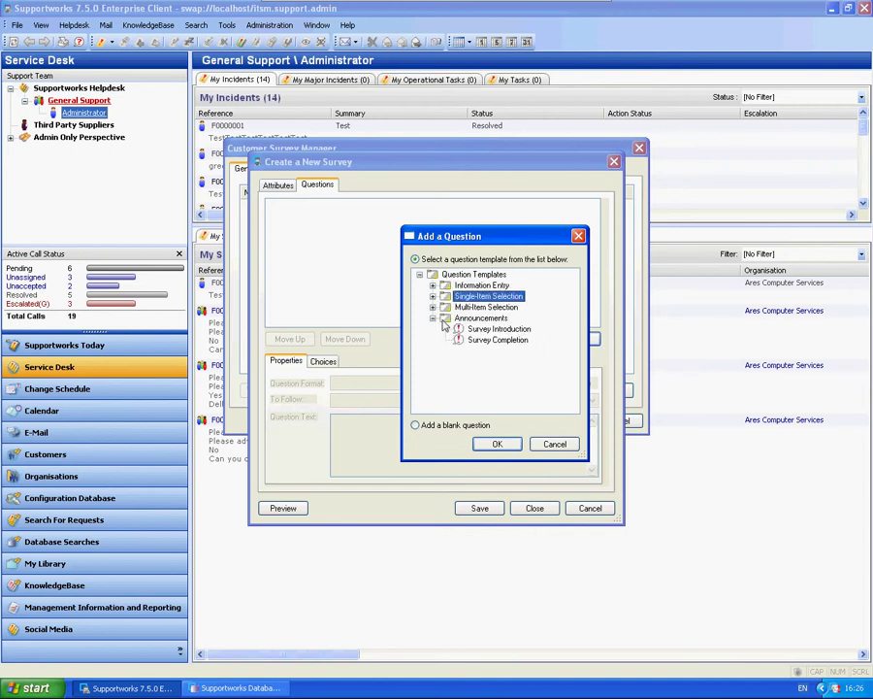
left_click(433, 319)
left_click(432, 296)
left_click(433, 286)
left_click(433, 285)
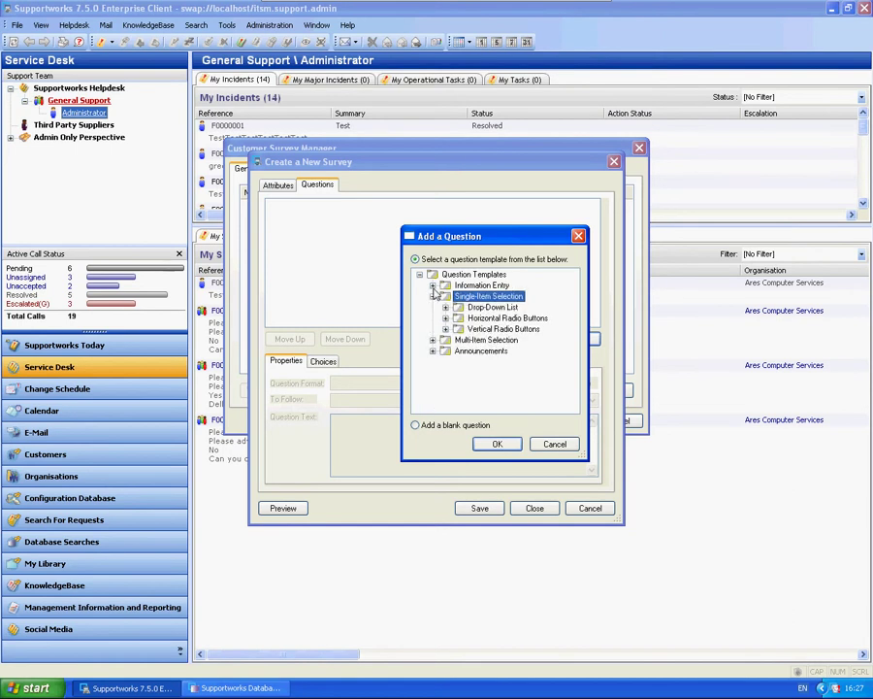
left_click(433, 285)
left_click(498, 307)
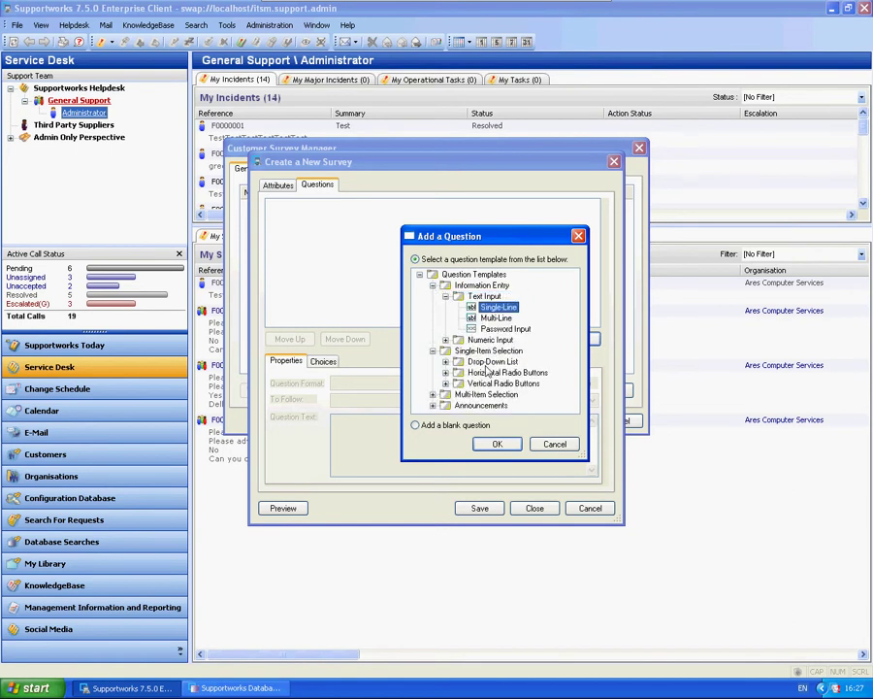
left_click(497, 443)
Reword the question to 'overall satisfaction', save and close, then select Testing Survey in the list
left_click_drag(404, 439, 160, 454)
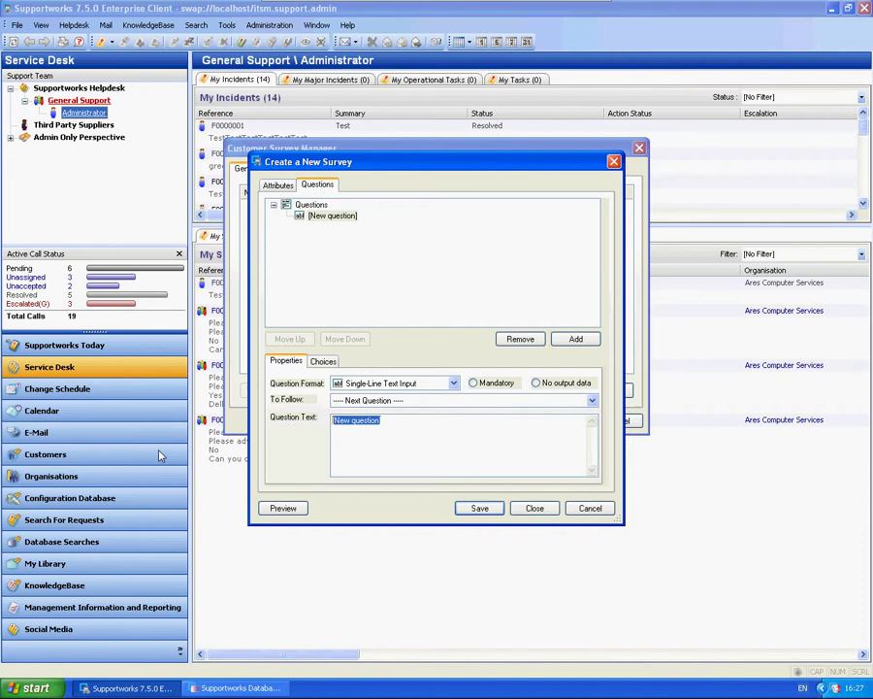
type("overall")
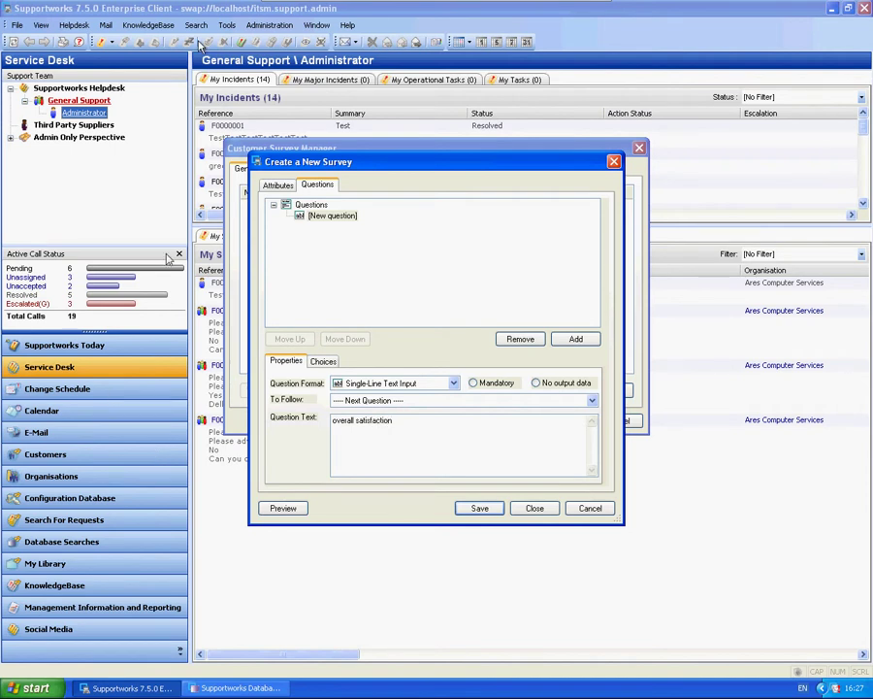
left_click(493, 508)
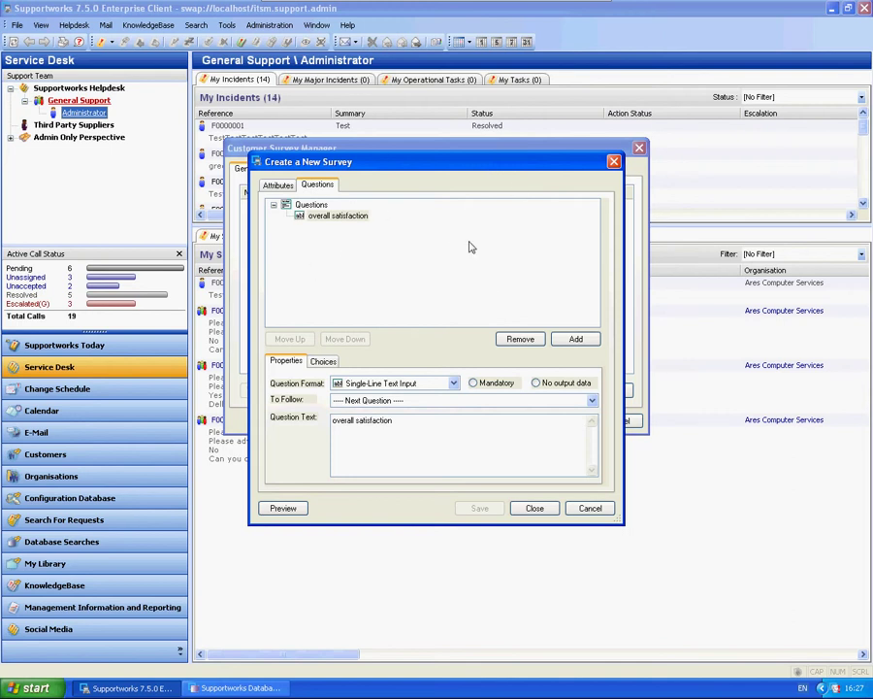
left_click(547, 510)
left_click(291, 206)
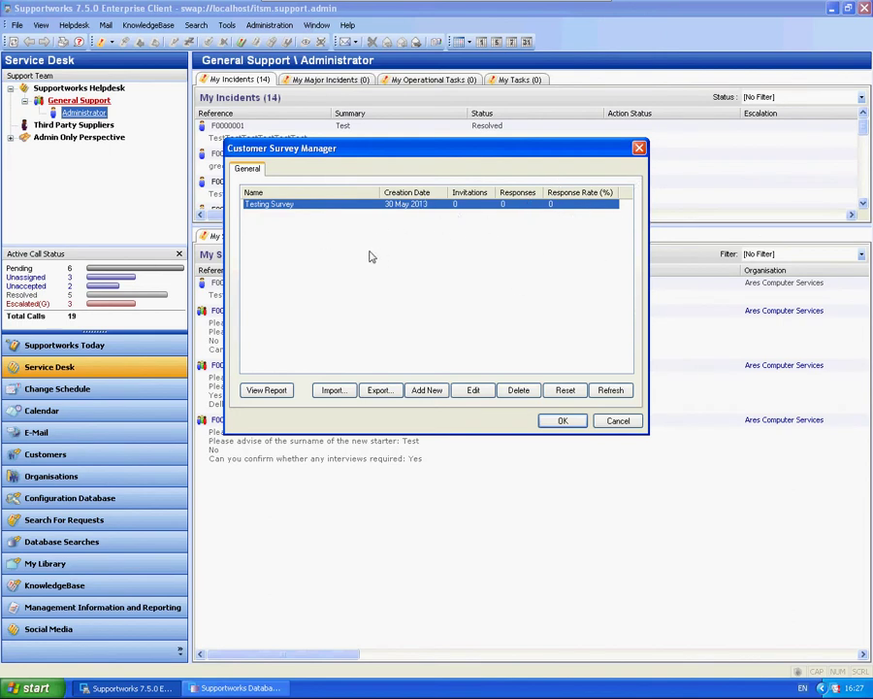
Preview Testing Survey's page in the browser, then close the preview, properties and survey manager
double_click(269, 211)
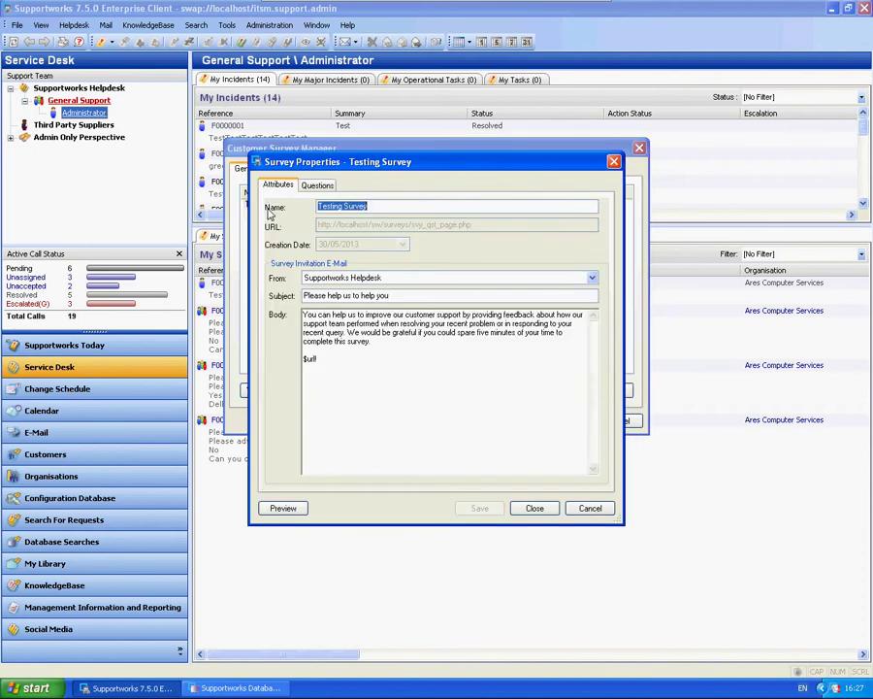
left_click(276, 504)
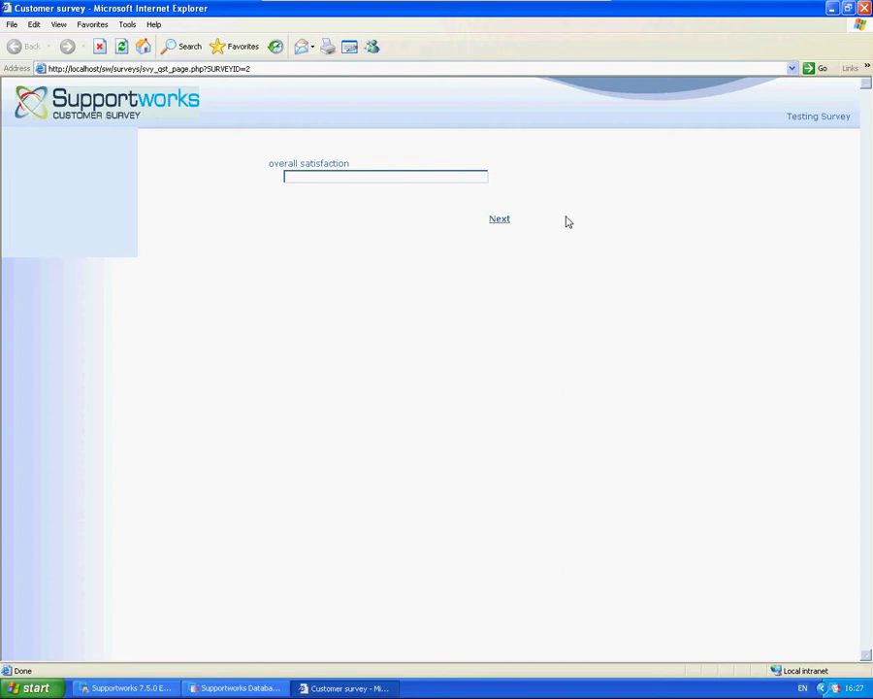
key("alt+F4")
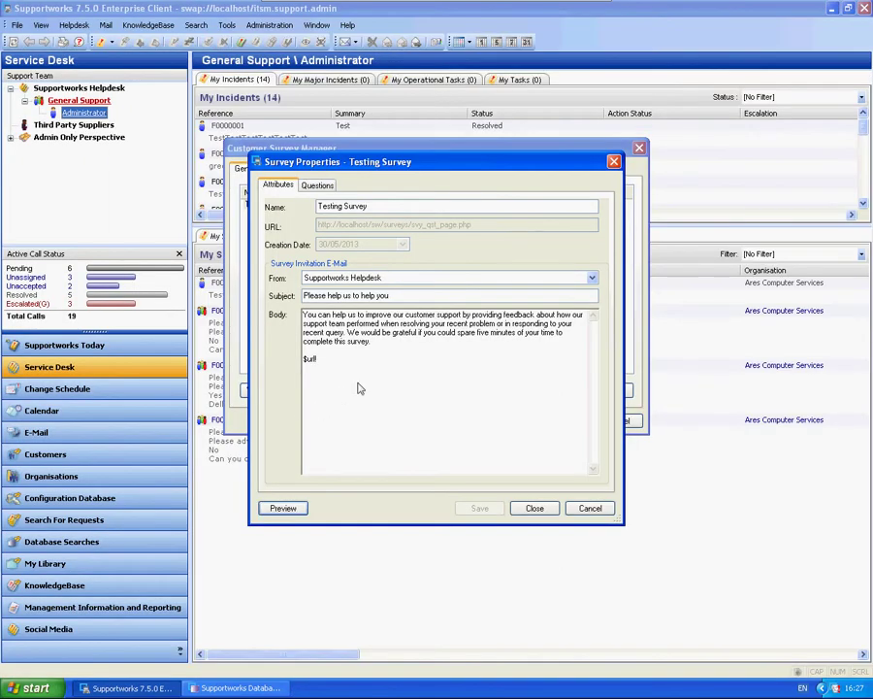
left_click(537, 508)
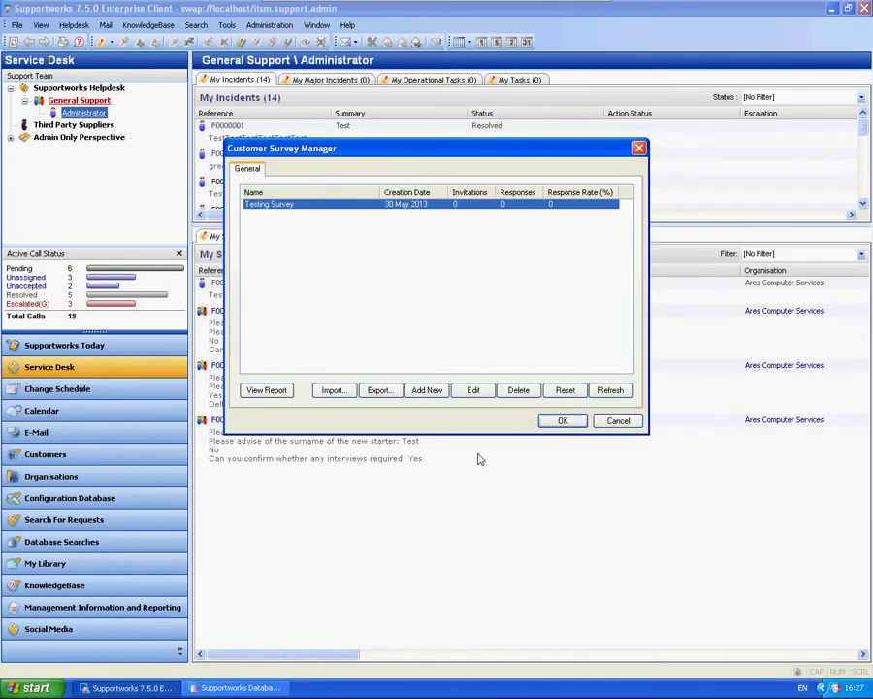
left_click(618, 421)
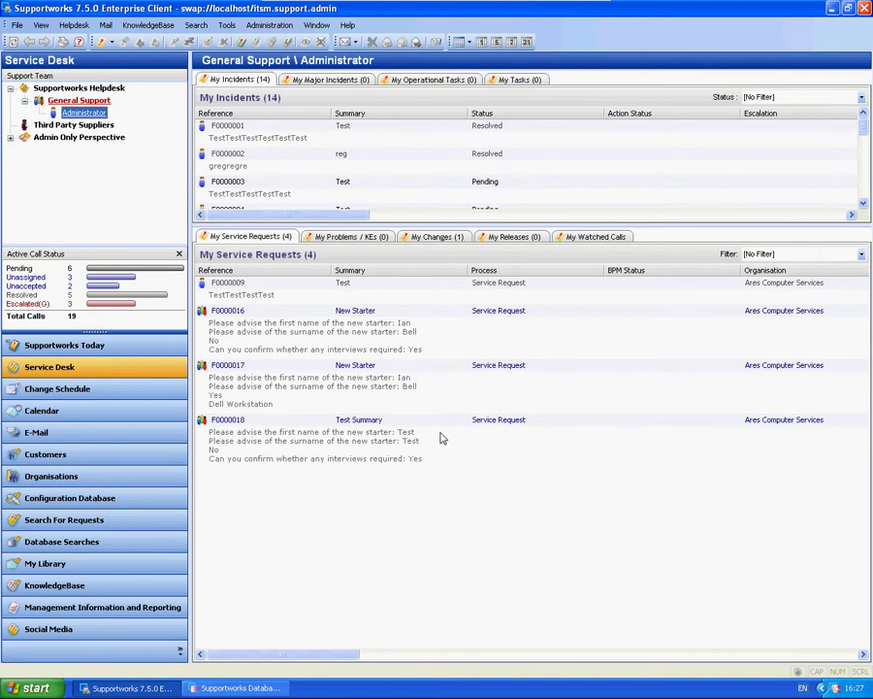
Start a new incident for the VIP customer and copy the 'Test Call' summary into Details
left_click(112, 43)
left_click(122, 58)
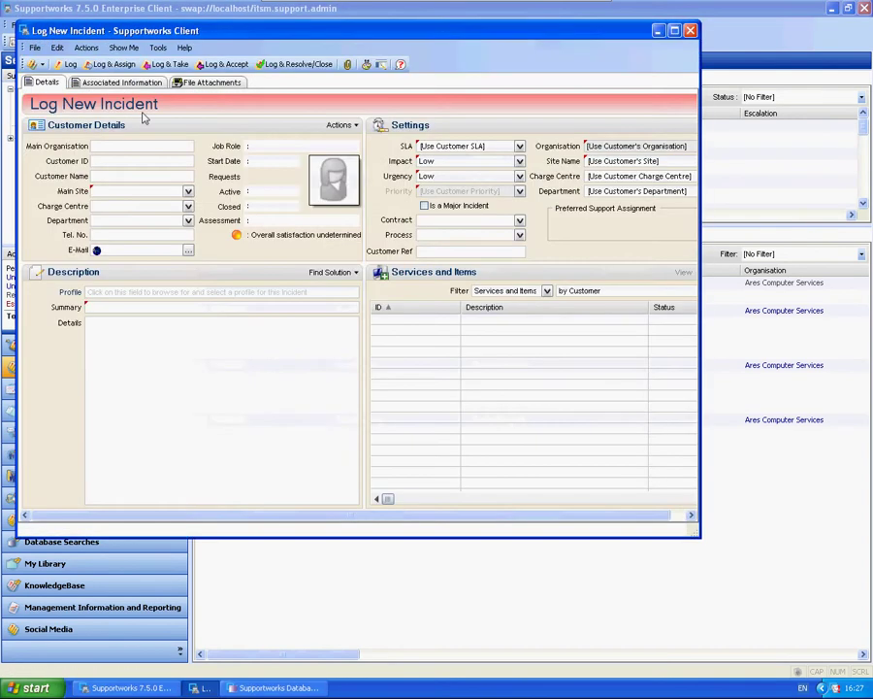
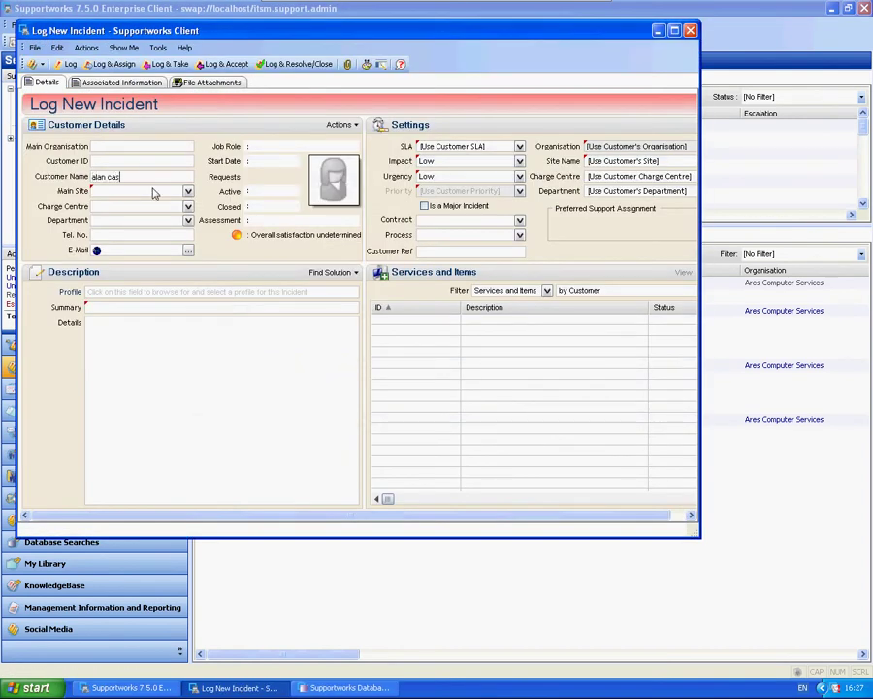
key("Return")
left_click(358, 304)
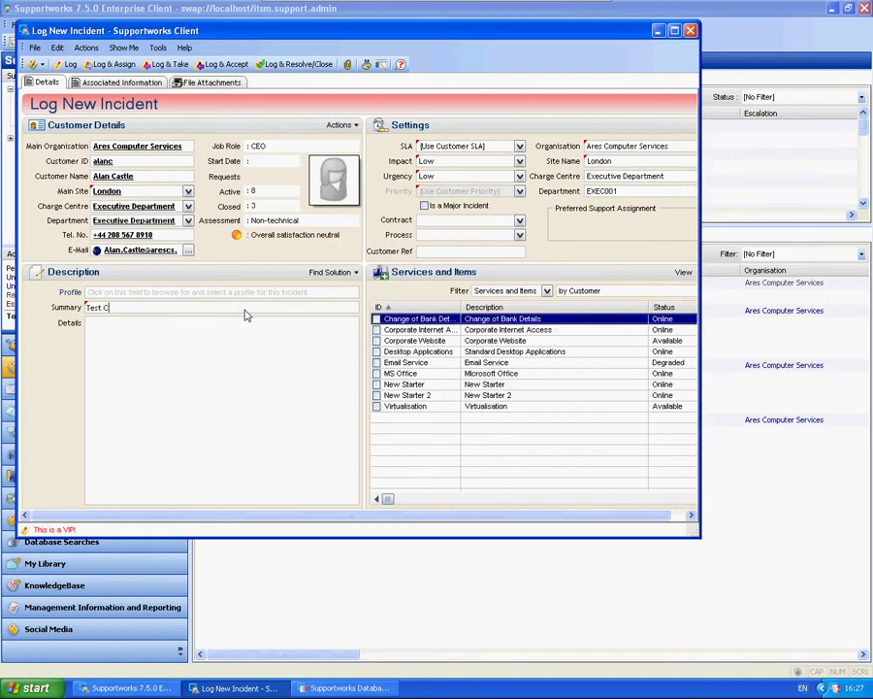
left_click_drag(121, 308, 86, 307)
key("ctrl+c")
left_click(139, 365)
key("ctrl+v")
key("ctrl+v")
key("ctrl+v")
Set SLA to TestSLA and priority to Low, then log and accept the incident
left_click(457, 146)
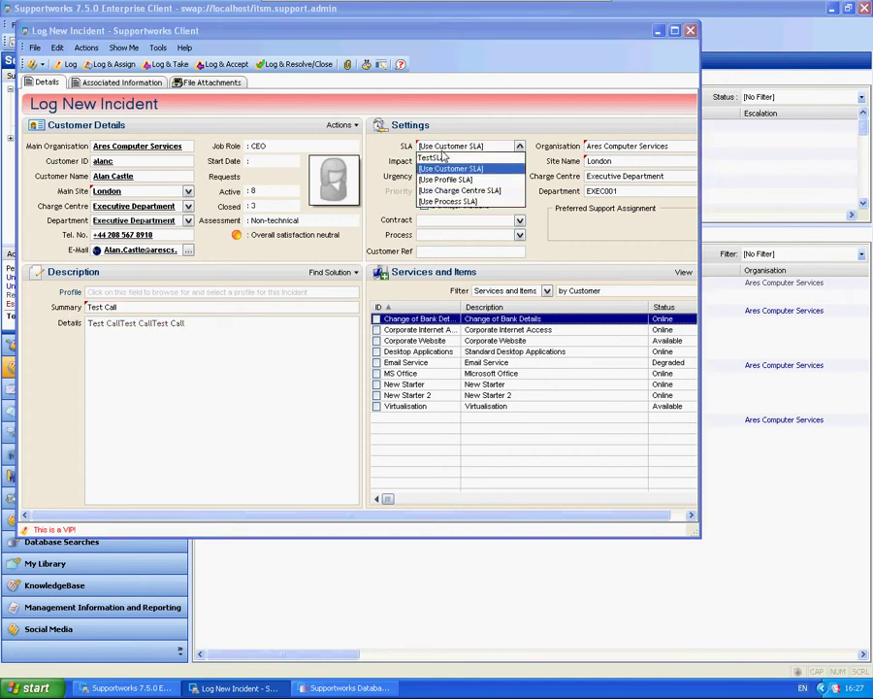
left_click(442, 155)
left_click(445, 190)
left_click(445, 210)
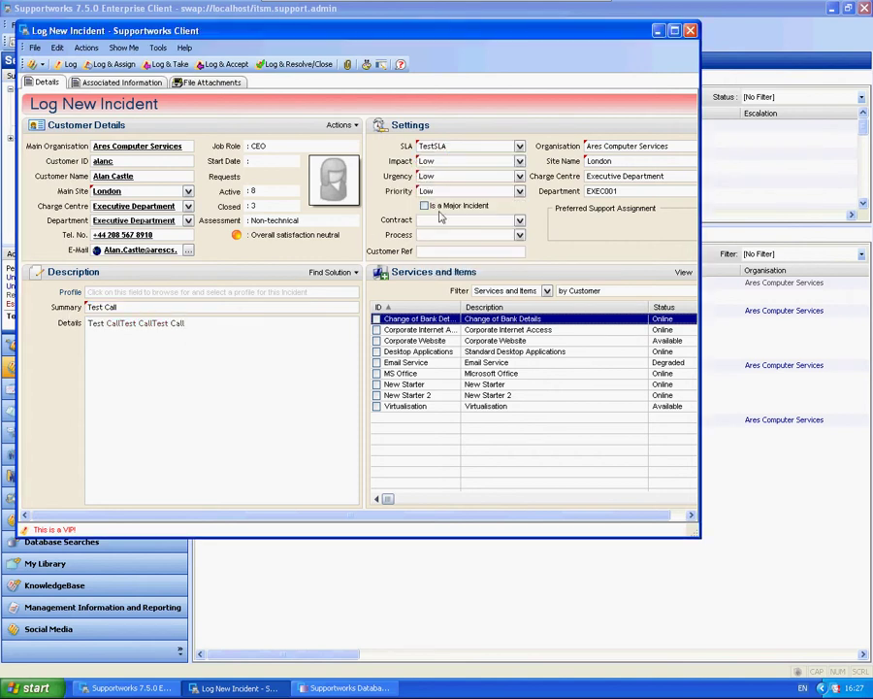
left_click(225, 64)
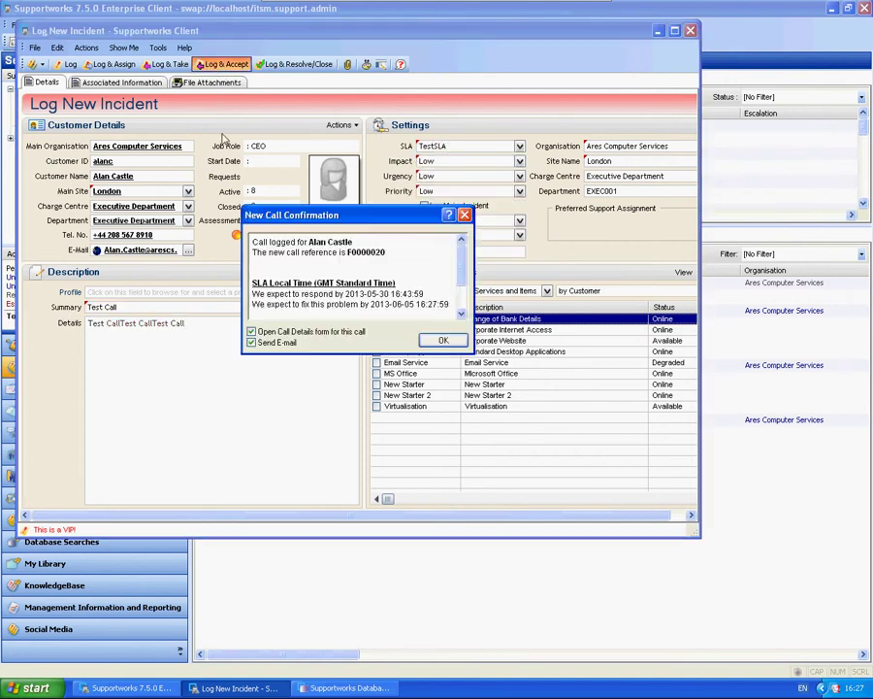
left_click(441, 338)
Resolve the call with note 'Resolved', no customer e-mail or KnowledgeBase entry, sending Testing Survey
left_click(68, 24)
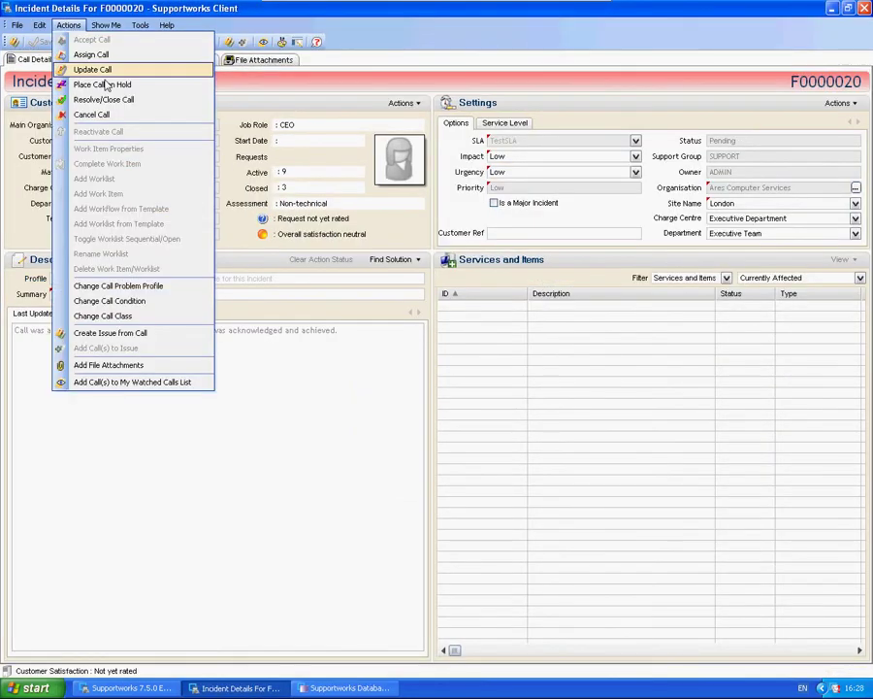
left_click(114, 101)
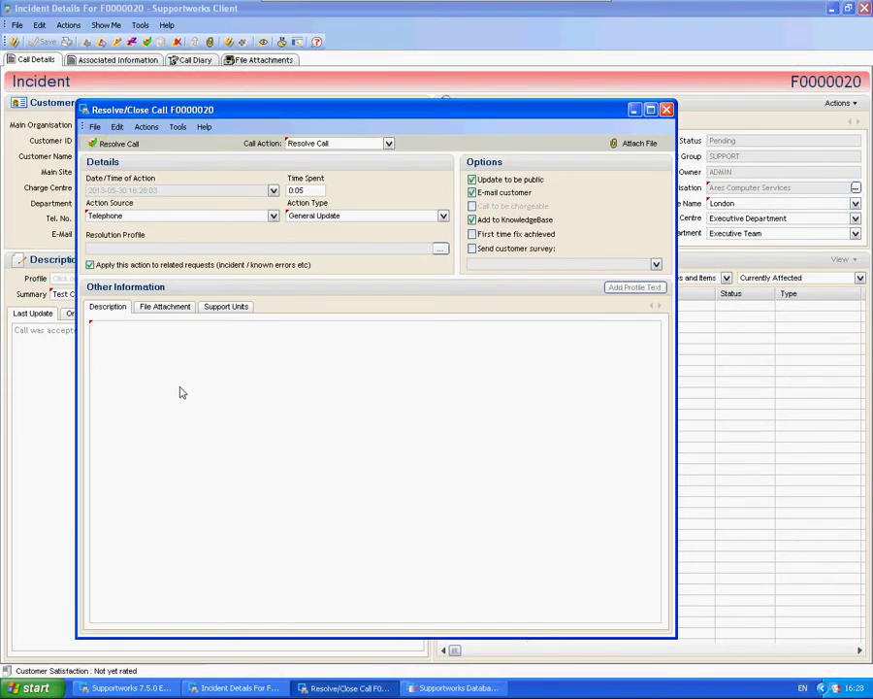
type("Resolved")
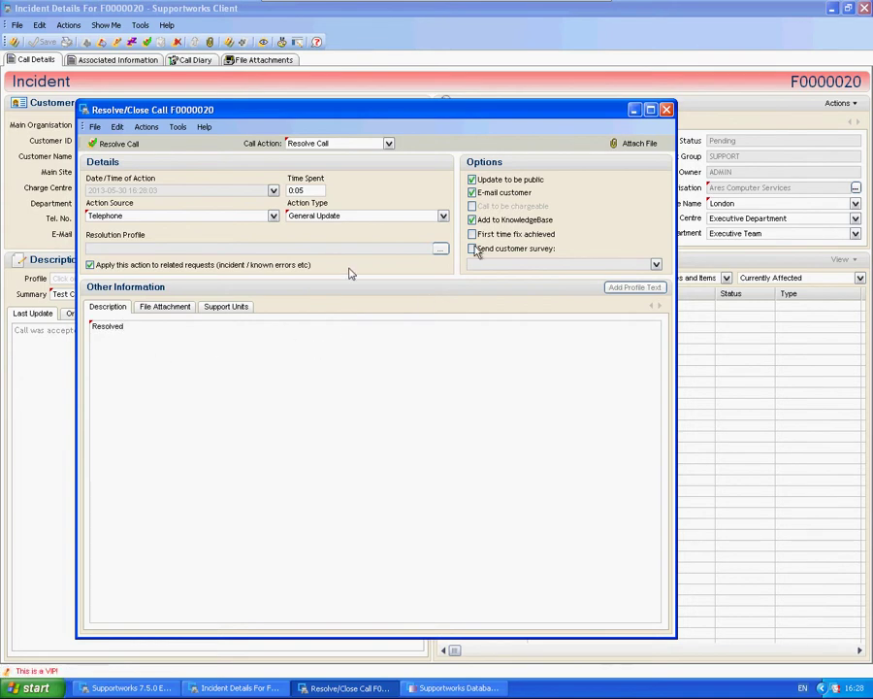
left_click(473, 192)
left_click(472, 220)
left_click(473, 249)
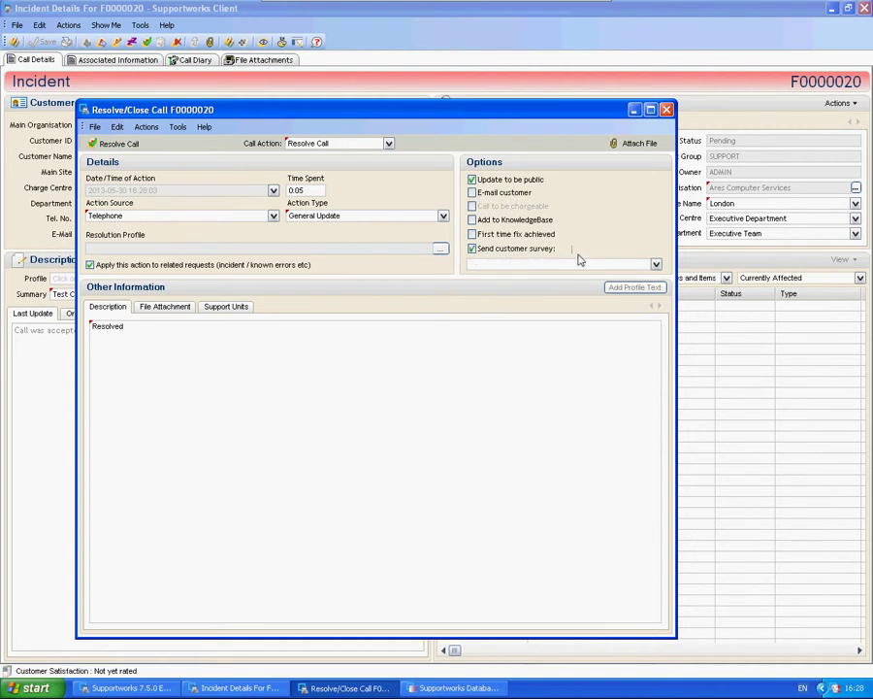
left_click(656, 264)
left_click(512, 286)
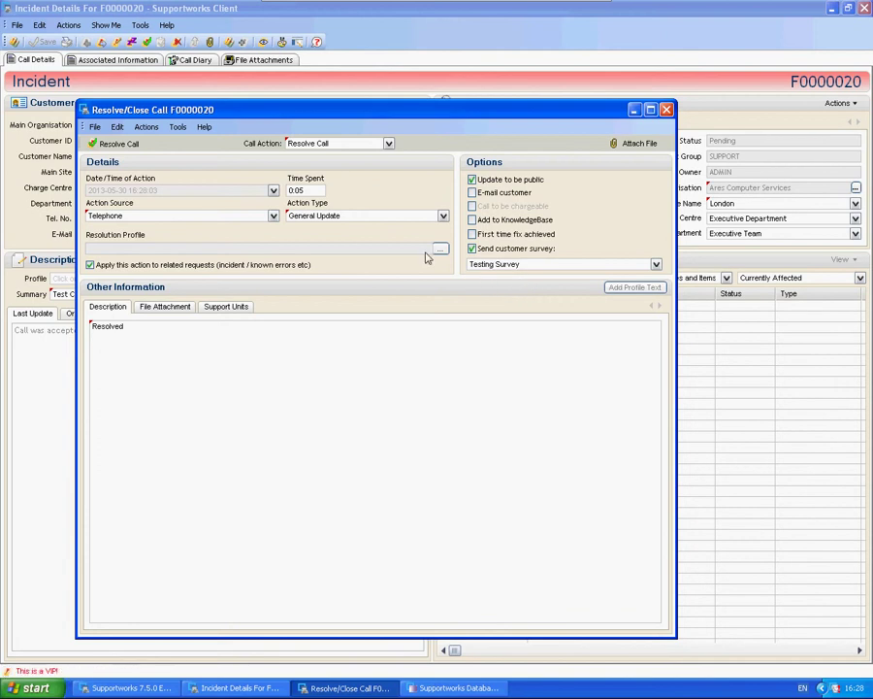
left_click(123, 150)
left_click(350, 396)
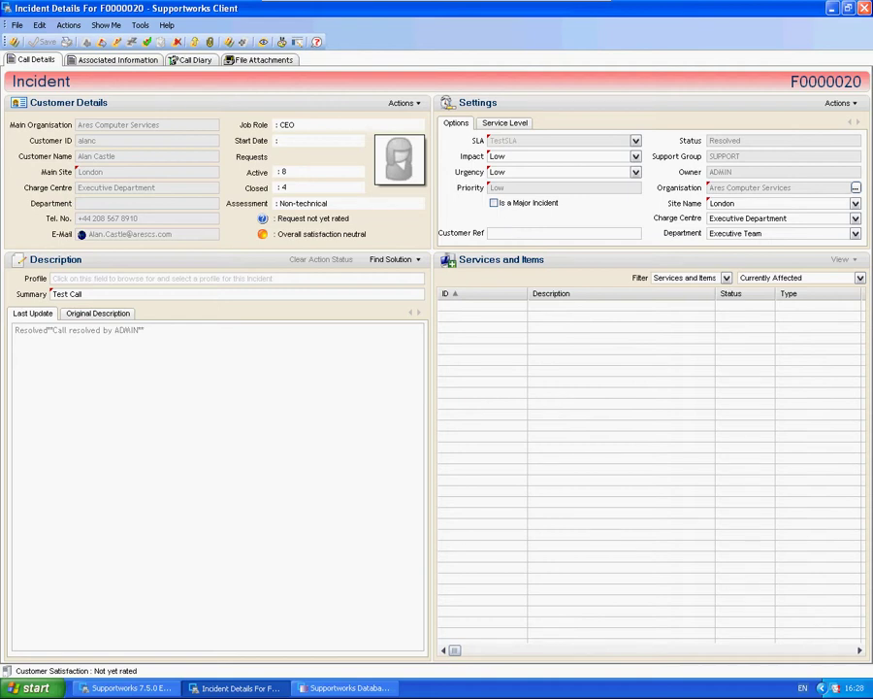
Close the incident and open the survey invitation e-mail from Deleted Items
key("alt+F4")
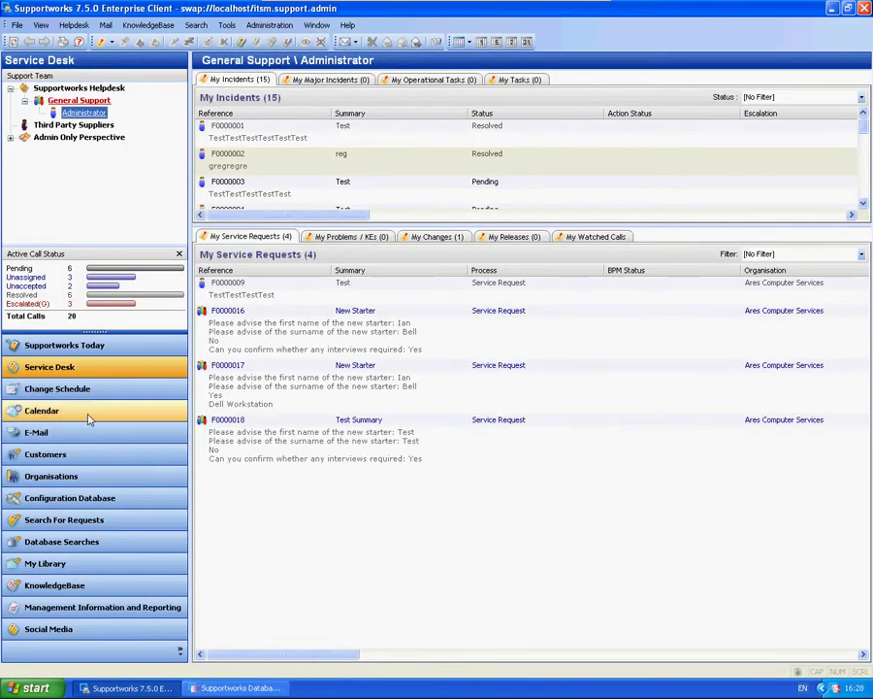
left_click(39, 432)
left_click(73, 221)
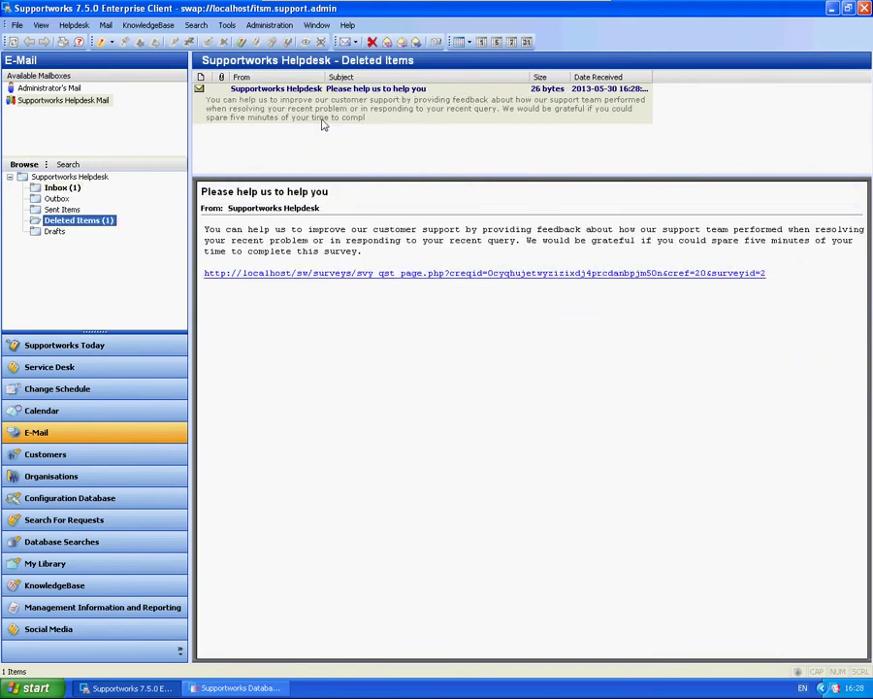
double_click(229, 89)
left_click_drag(325, 82, 401, 110)
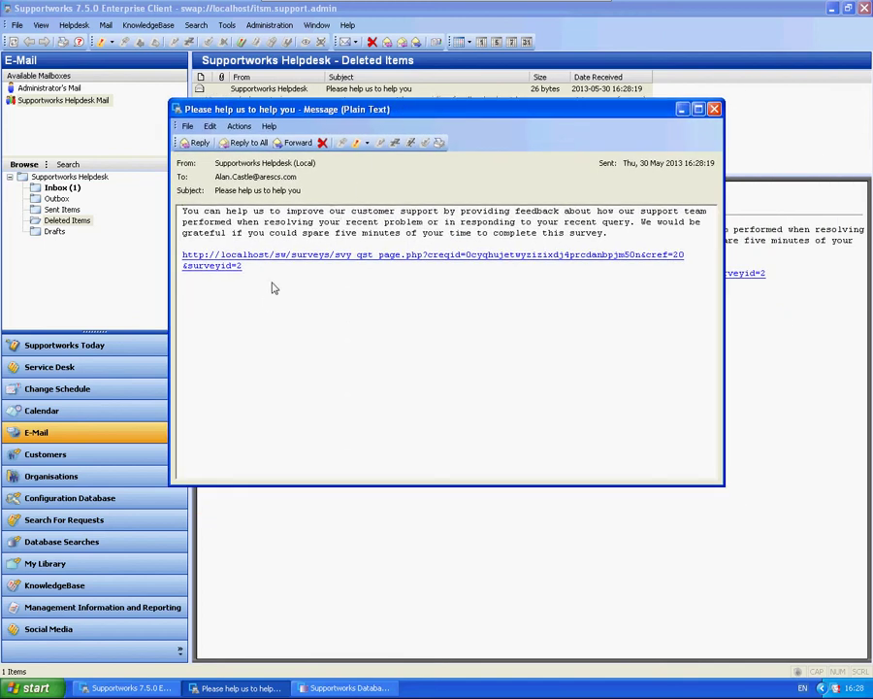
Read the message's first paragraph and select the recipient address in the To: field
left_click_drag(184, 209, 641, 242)
left_click(640, 243)
left_click_drag(299, 177, 215, 189)
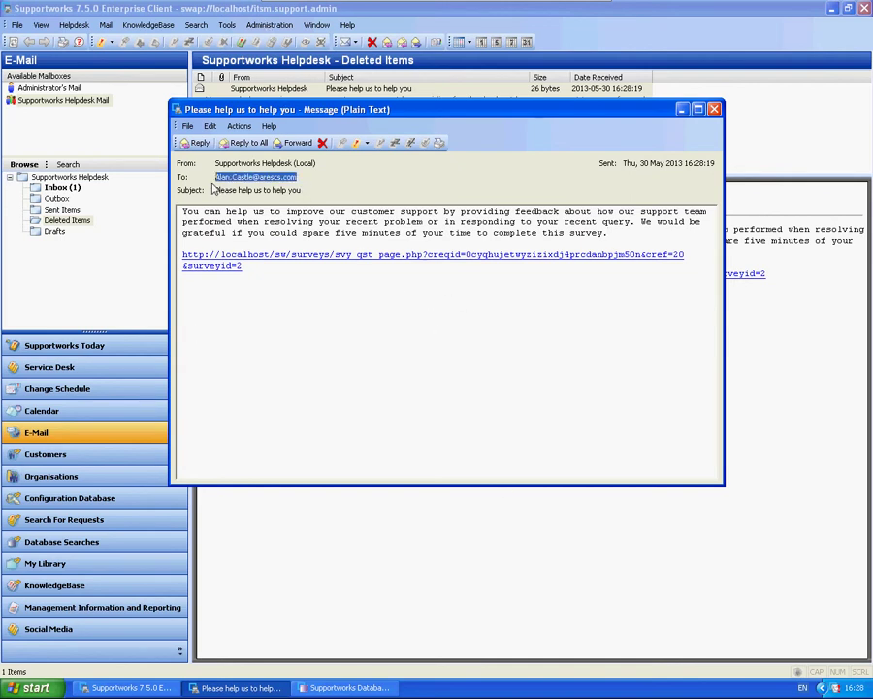
left_click(320, 184)
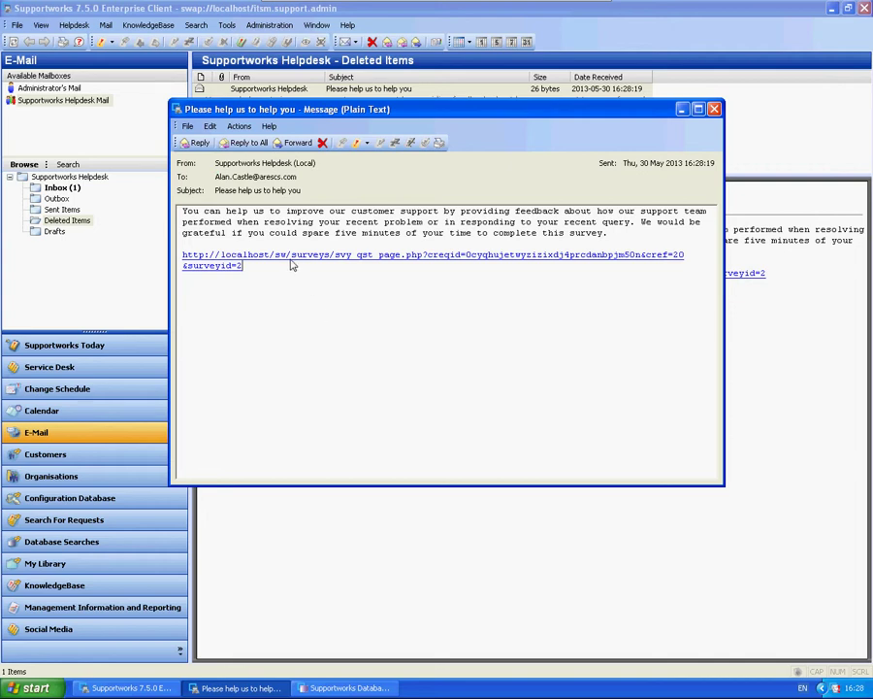
Open the survey link and submit the overall satisfaction answer 'it was great!!'
left_click(291, 258)
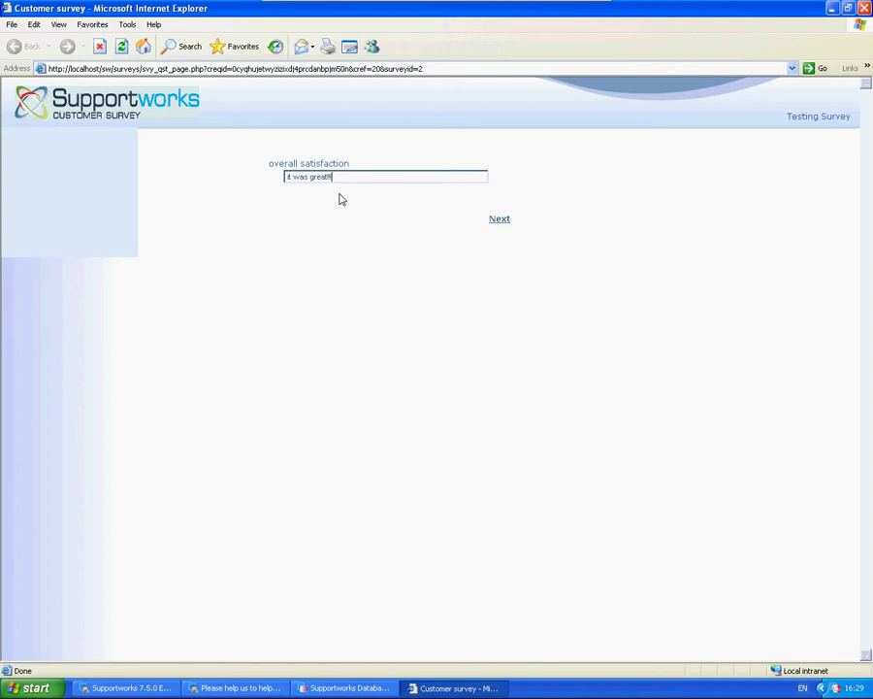
left_click_drag(355, 183, 288, 182)
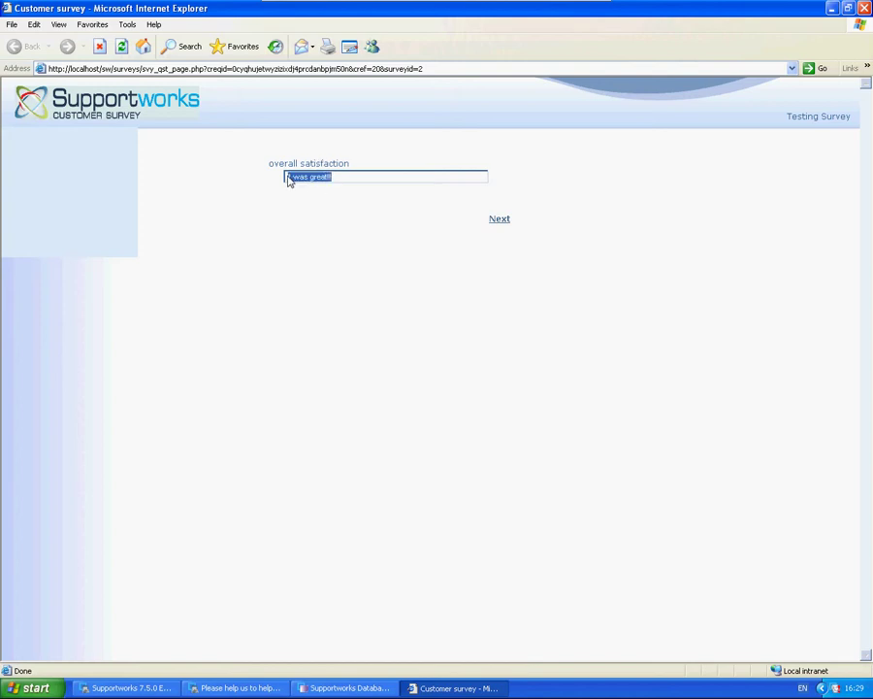
left_click(352, 179)
left_click(499, 219)
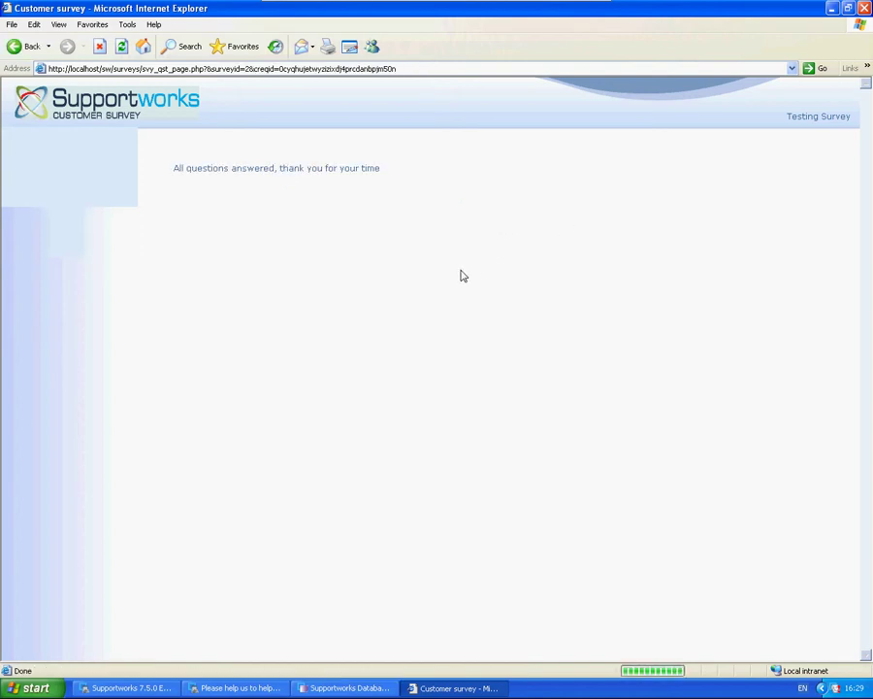
Read the thank-you confirmation sentence shown after submitting
left_click_drag(175, 169, 437, 178)
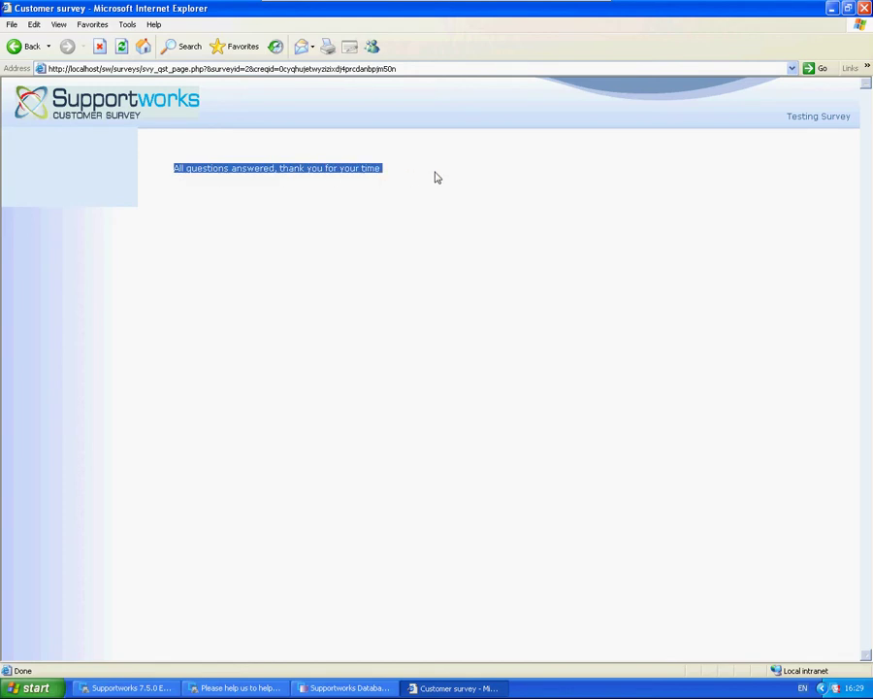
left_click_drag(382, 170, 374, 170)
left_click_drag(175, 169, 396, 209)
left_click(280, 187)
left_click_drag(231, 168, 444, 186)
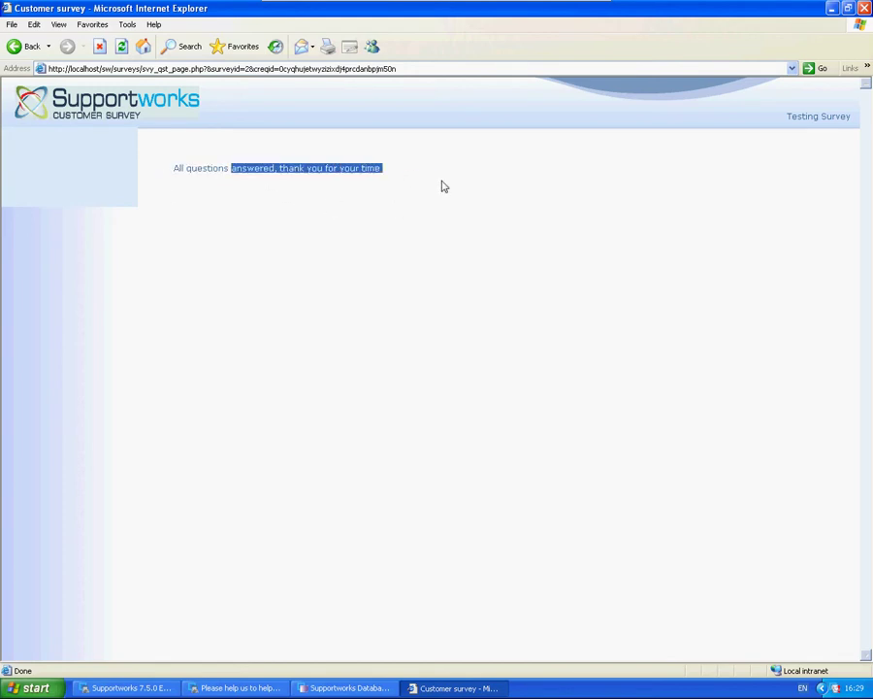
left_click(482, 173)
Close the browser and e-mail, then open Testing Survey's report from Manage Customer Surveys
left_click(863, 8)
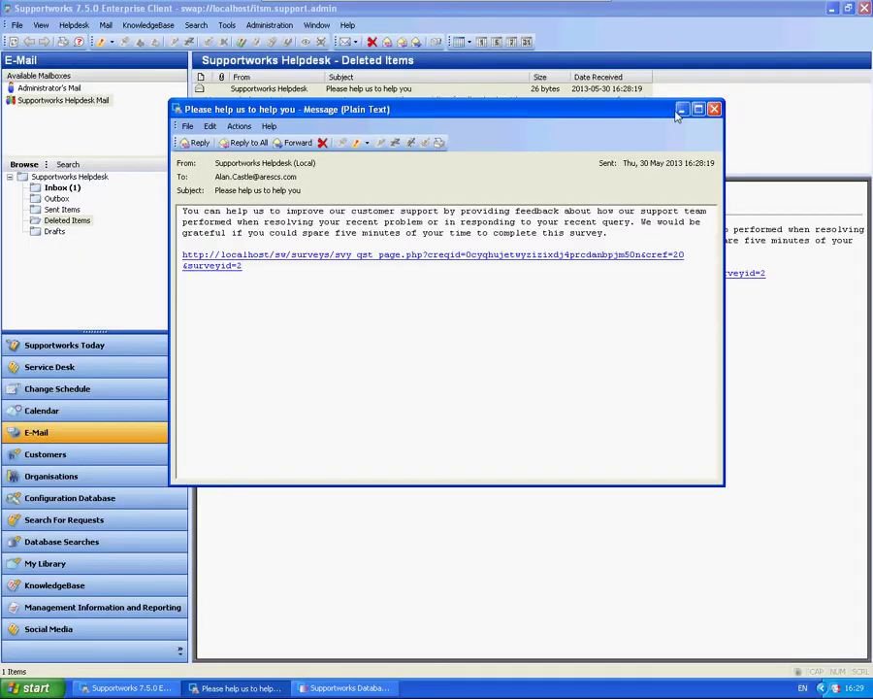
left_click(714, 109)
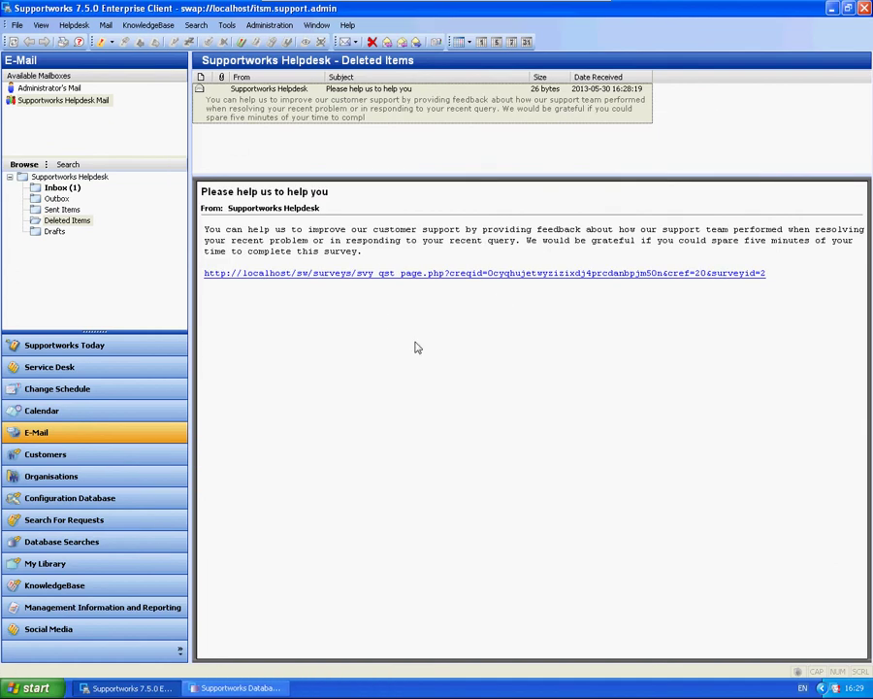
left_click(262, 27)
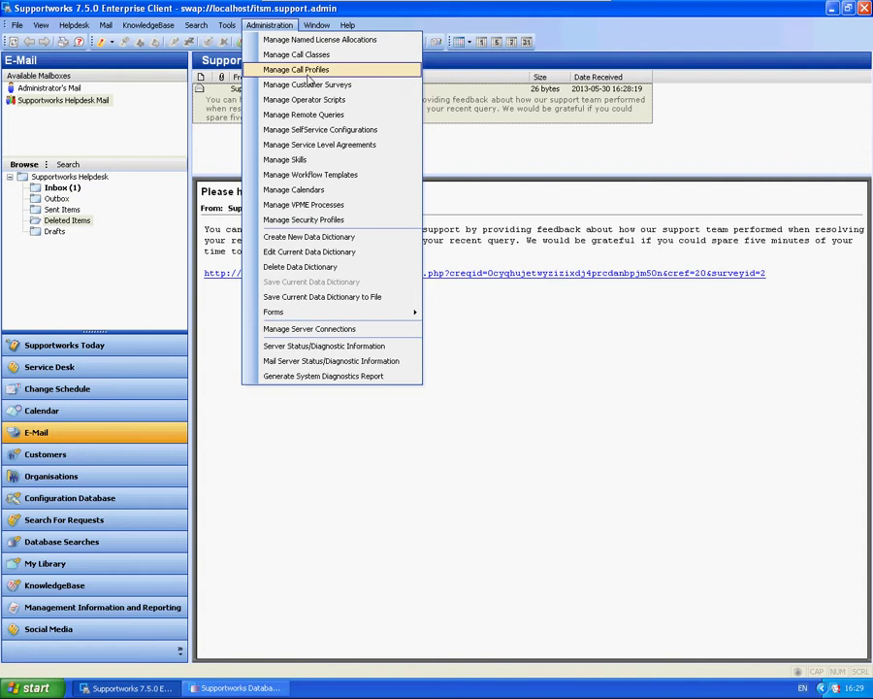
left_click(301, 84)
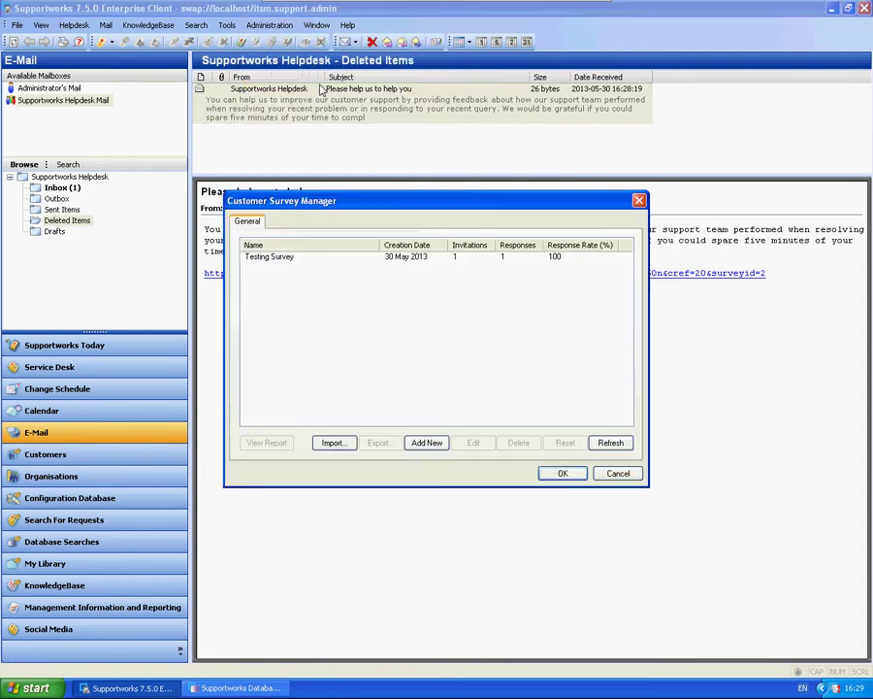
left_click(288, 258)
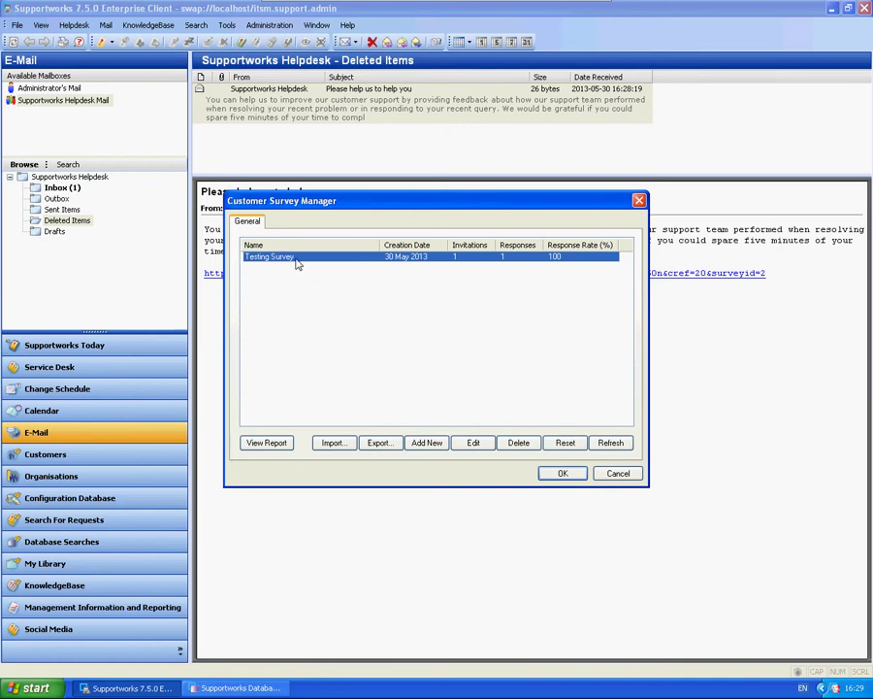
left_click(276, 443)
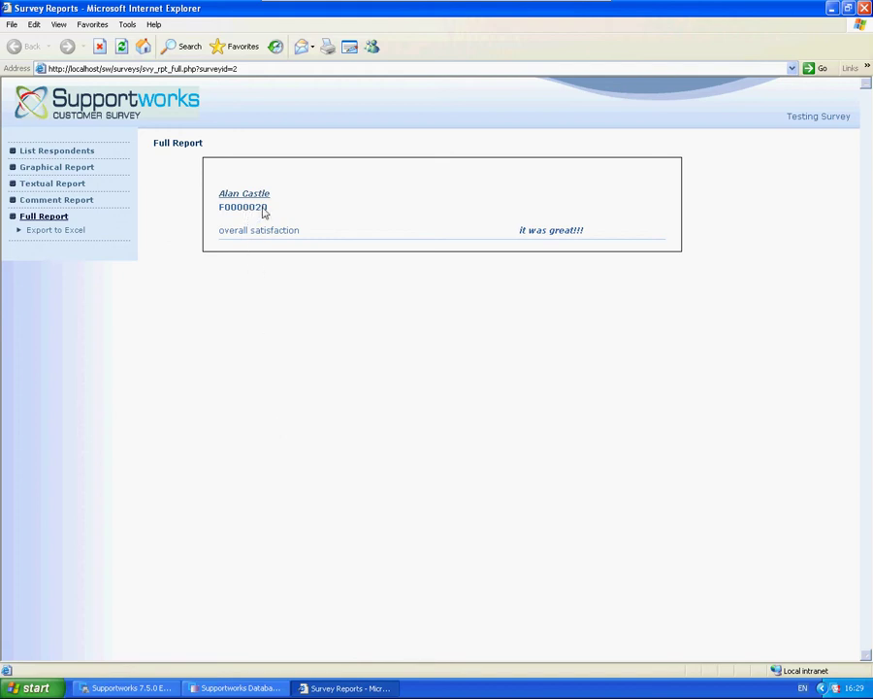
Check the call reference and 'it was great!!!' comment, then view respondents and the graphical report
double_click(230, 210)
left_click(342, 215)
left_click_drag(610, 233, 517, 239)
left_click(572, 358)
left_click(64, 153)
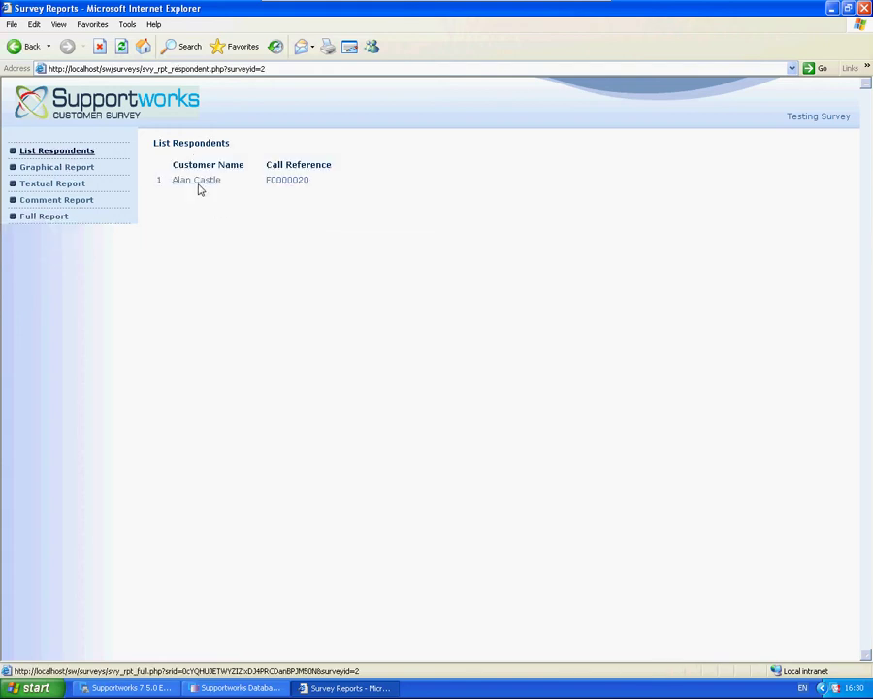
left_click(84, 170)
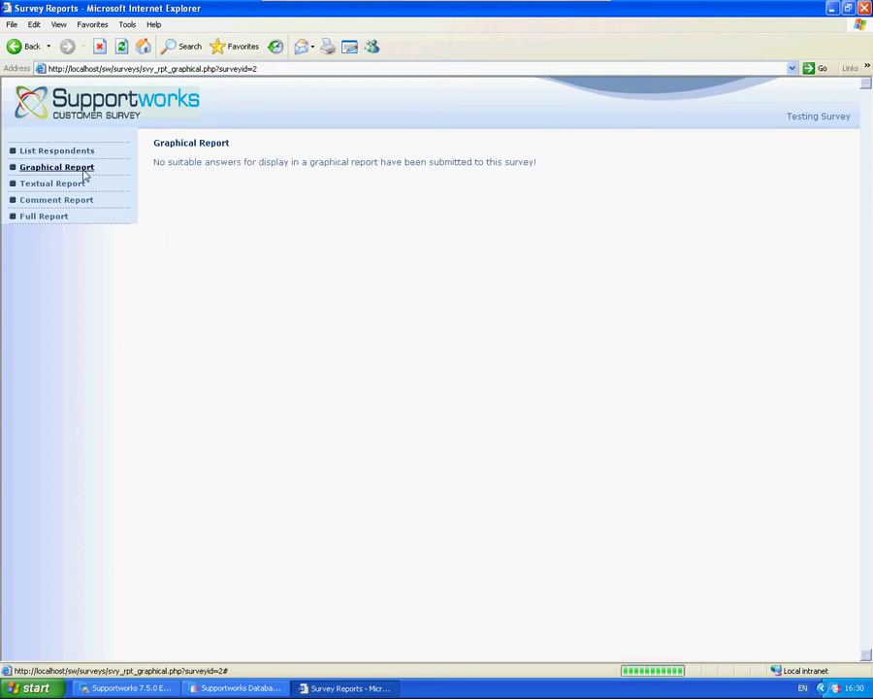
View the textual, comment and full reports, checking the 'it was great!!!' comment
mouse_move(154, 162)
left_mouse_down()
mouse_move(559, 172)
mouse_move(544, 163)
mouse_move(155, 169)
left_mouse_up()
left_click(155, 169)
left_click(60, 185)
left_click(66, 201)
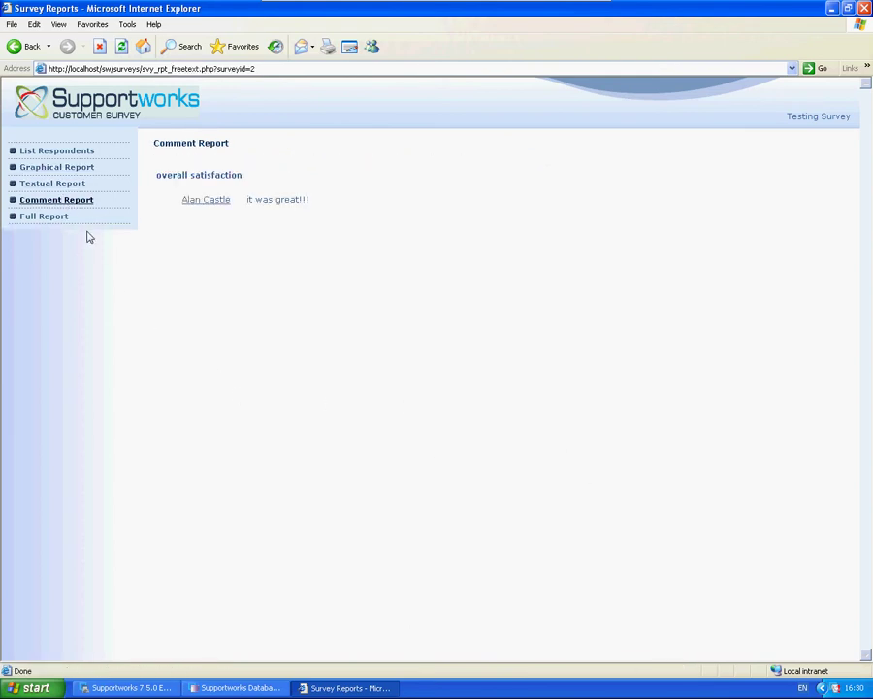
left_click_drag(245, 199, 333, 209)
left_click(329, 209)
left_click(63, 217)
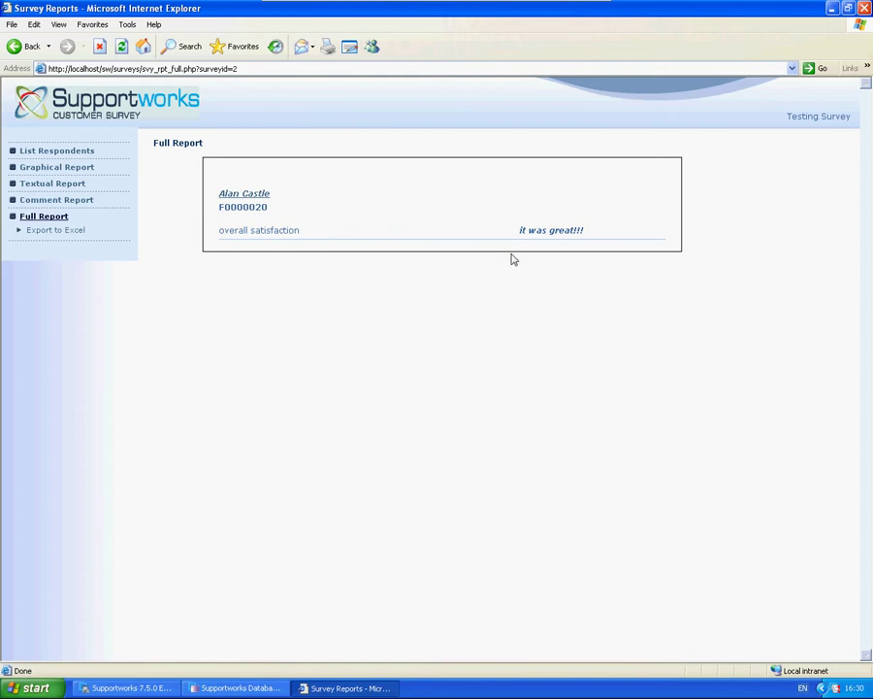
left_click_drag(520, 231, 624, 236)
Close the survey report browser window and cancel the Customer Survey Manager without changes
left_click(624, 236)
left_click(864, 9)
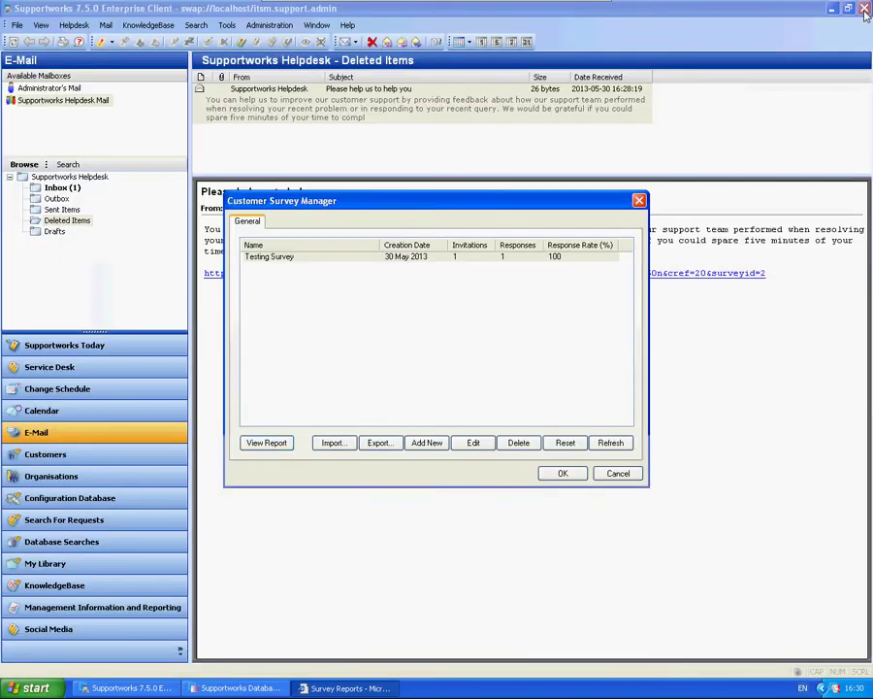
left_click(617, 471)
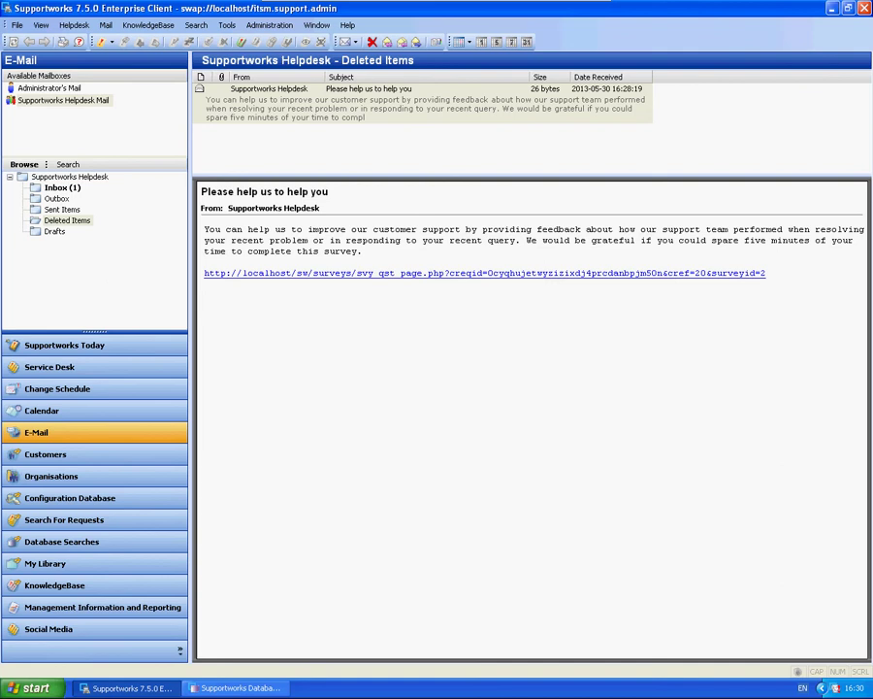
Launch Supportworks Server Configuration from the Start menu and open the Licence Manager
left_click(31, 687)
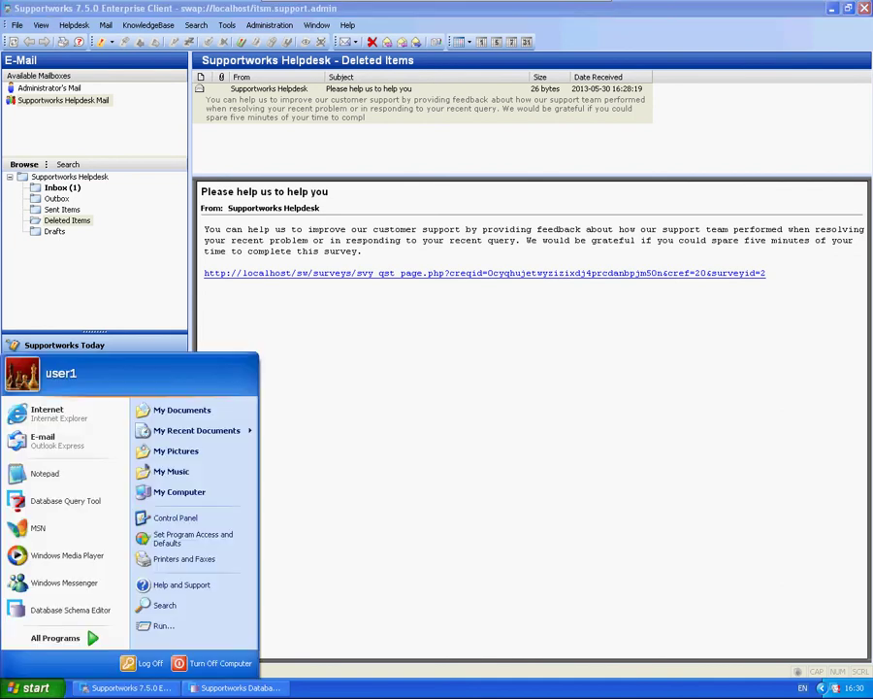
mouse_move(174, 604)
left_click(329, 588)
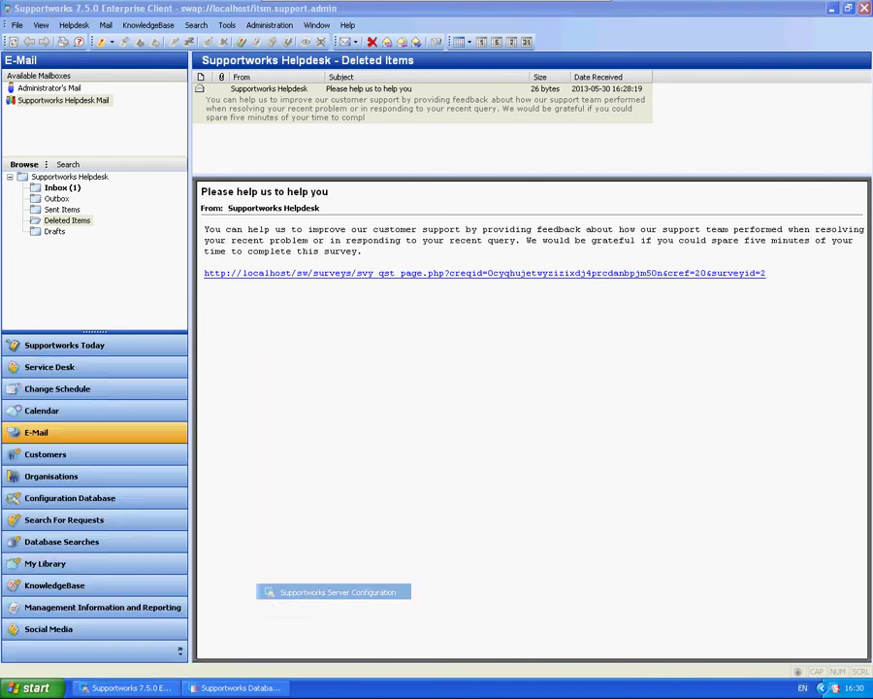
left_click(537, 436)
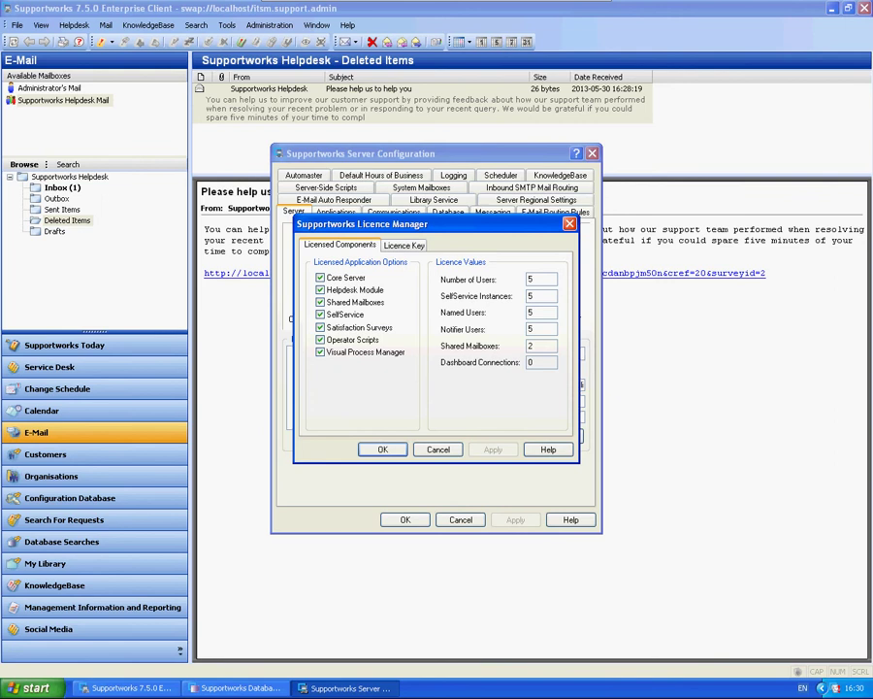